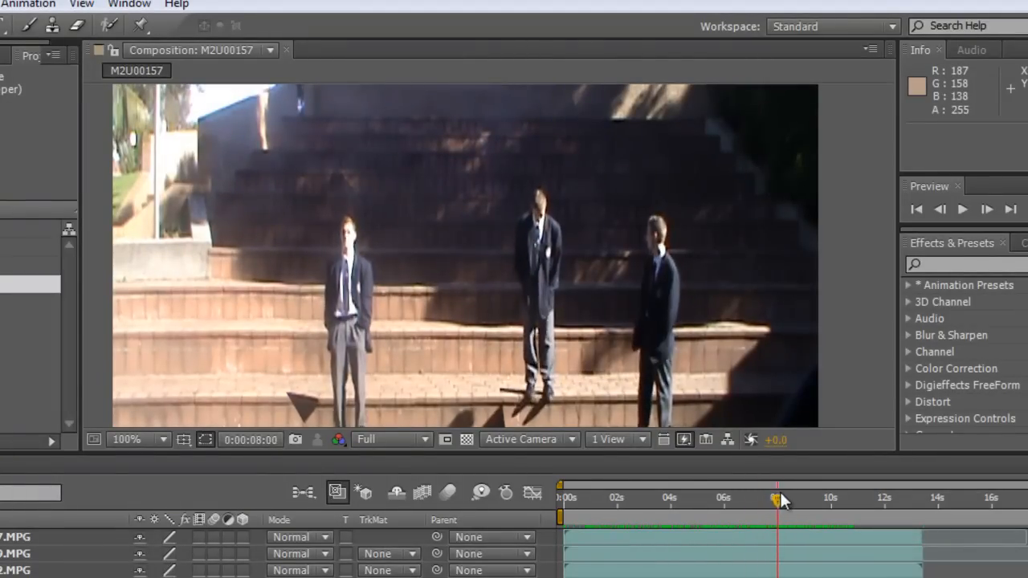
- Set the composition view to 50% and scrub the timeline to examine the finished composite of three figures on the steps
left_click(165, 438)
left_click(164, 265)
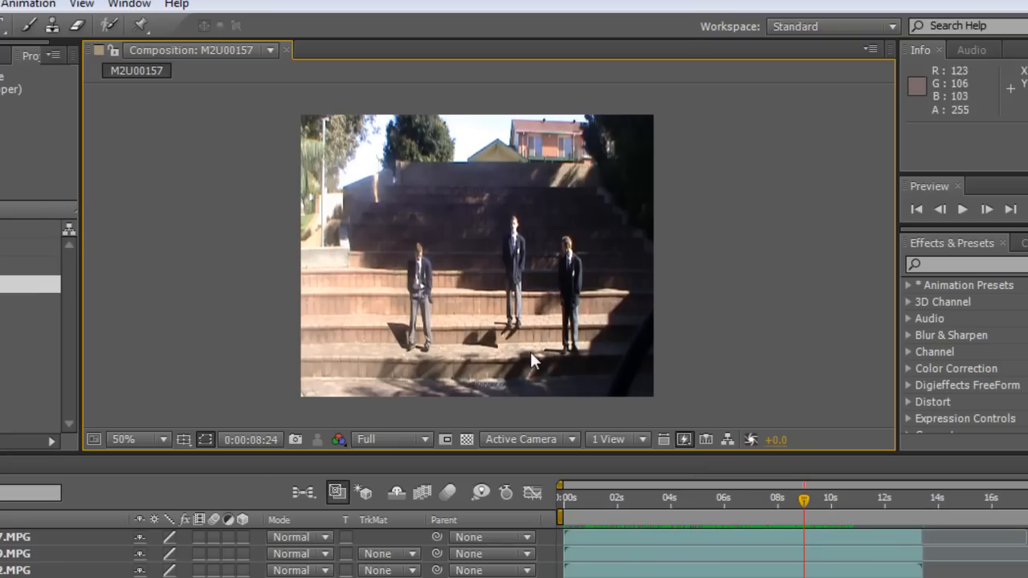
left_click_drag(805, 505, 729, 499)
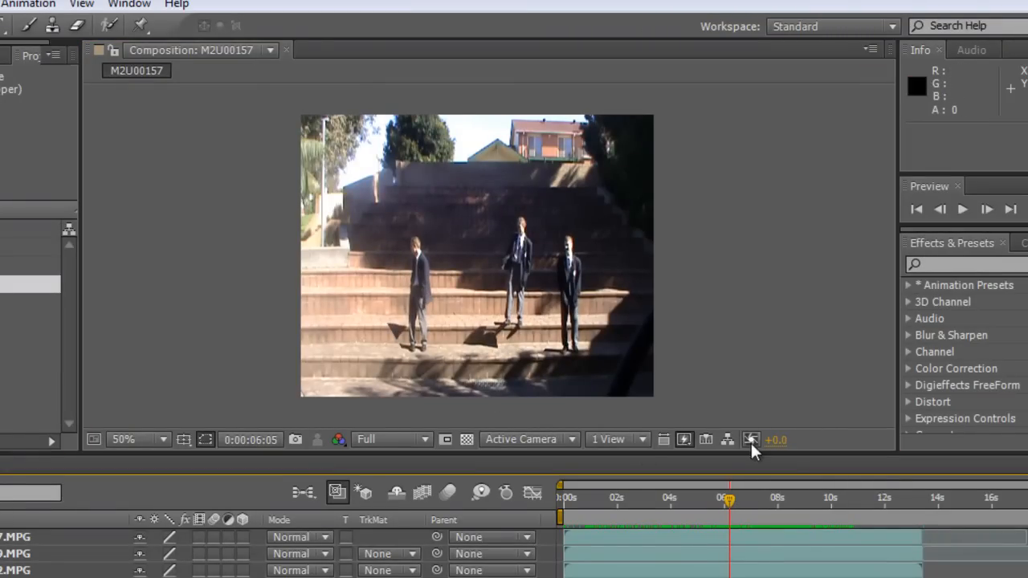
left_click_drag(728, 501, 598, 506)
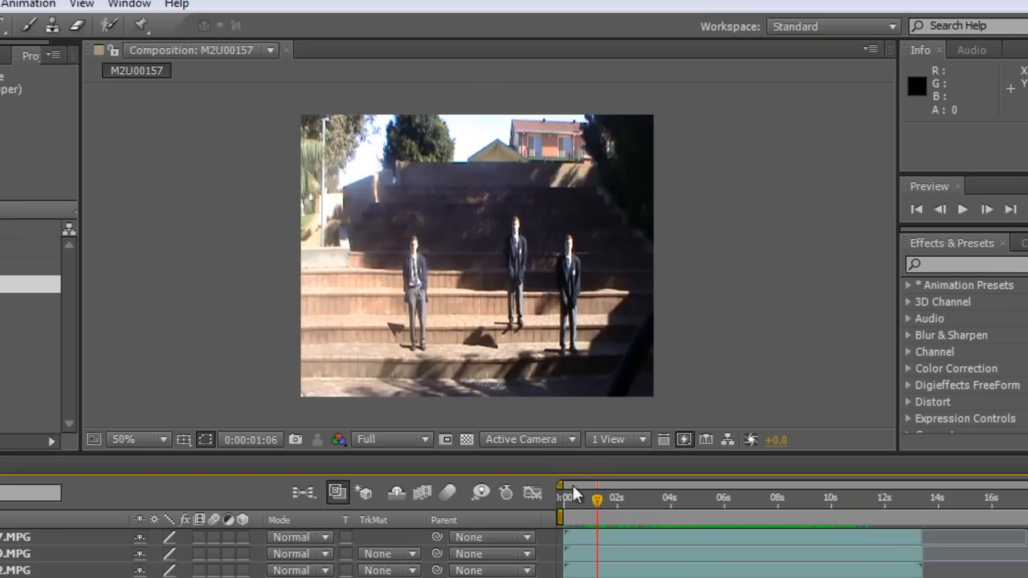
left_click_drag(597, 502, 589, 501)
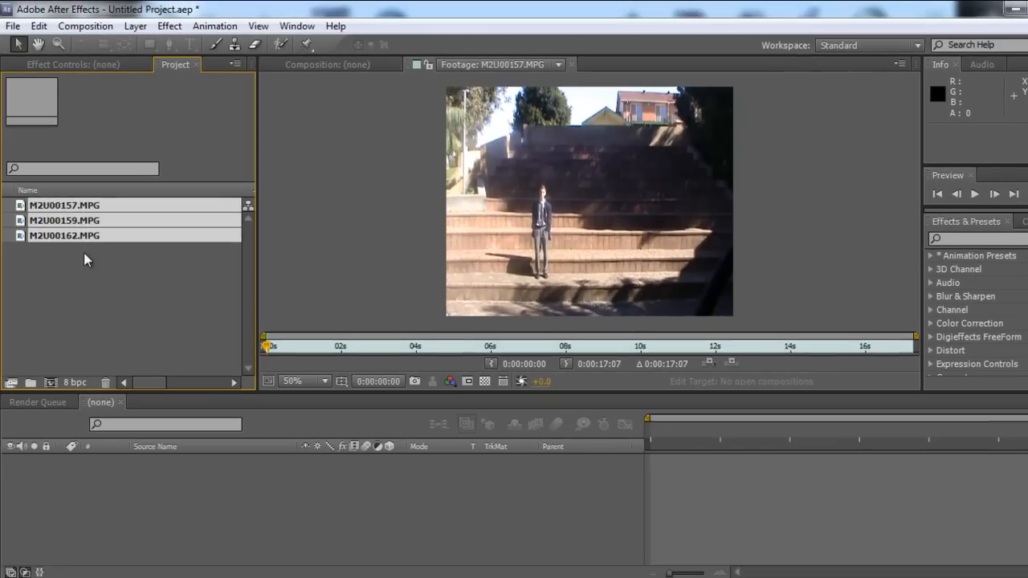
- Preview the footage of M2U00157.MPG, M2U00159.MPG and M2U00162.MPG one after the other
left_click(90, 272)
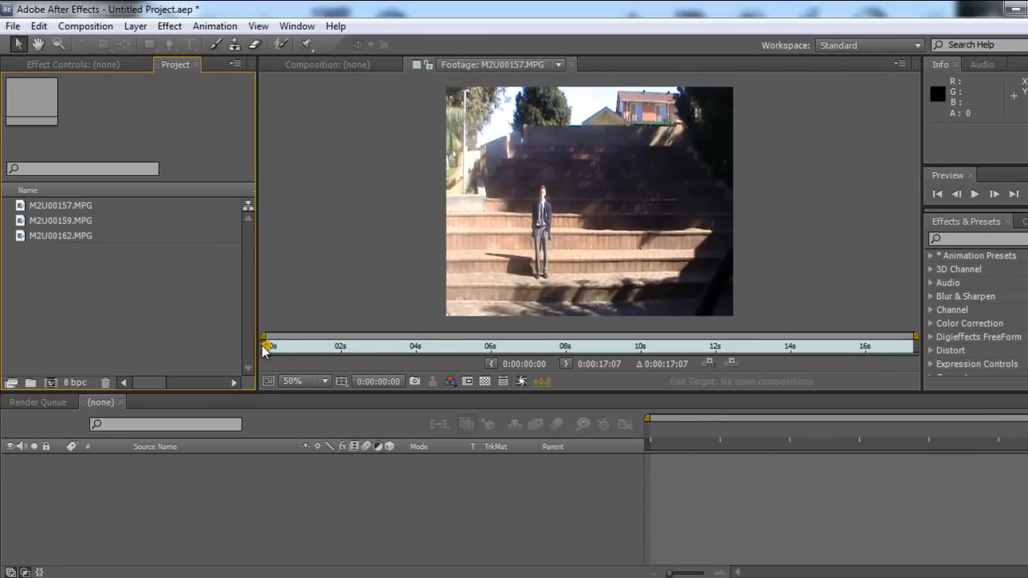
left_click_drag(269, 353, 401, 340)
double_click(98, 222)
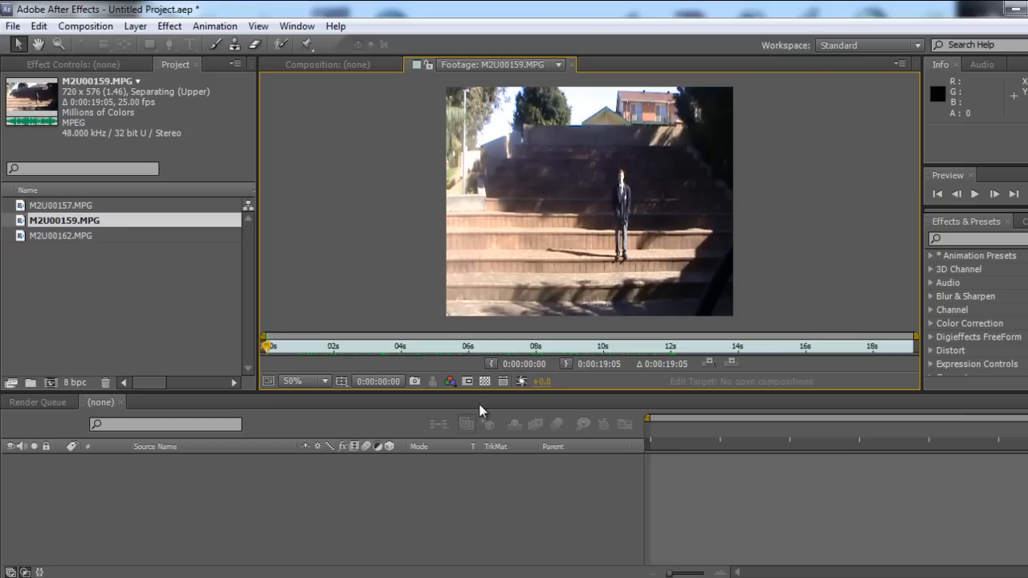
left_click_drag(269, 353, 421, 348)
double_click(60, 236)
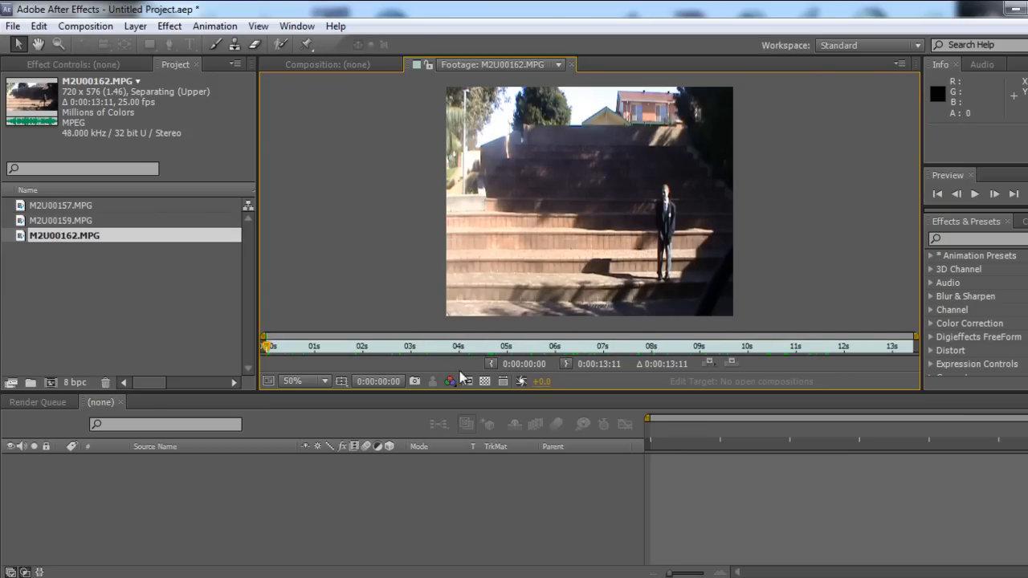
mouse_move(267, 347)
left_mouse_down()
mouse_move(700, 349)
mouse_move(533, 370)
mouse_move(402, 354)
mouse_move(422, 360)
mouse_move(390, 371)
mouse_move(282, 362)
left_mouse_up()
- Create a single composition from all three MPG clips, using the dimensions of M2U00157.MPG
left_click(138, 294)
left_click_drag(106, 303, 168, 498)
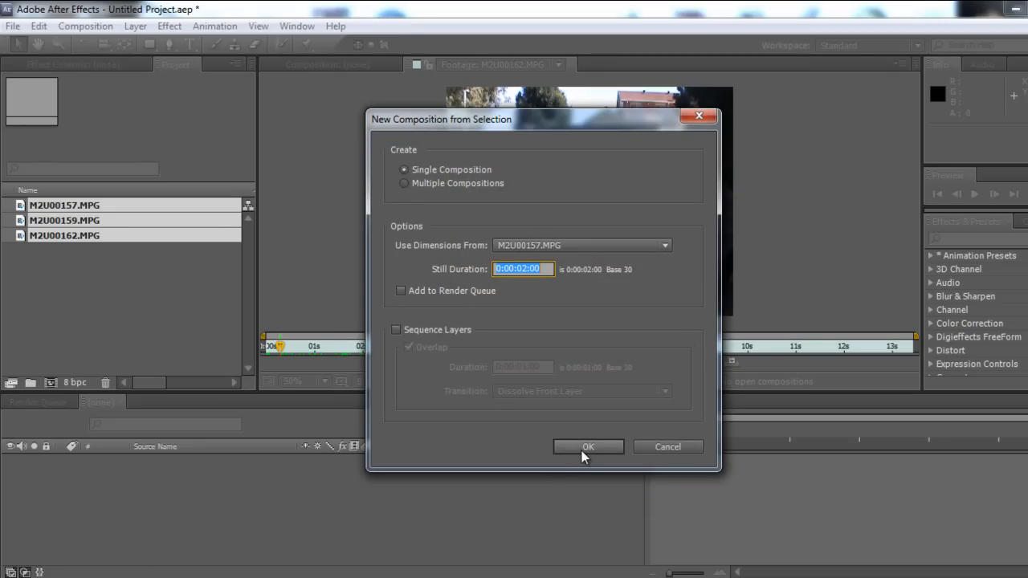
left_click(584, 455)
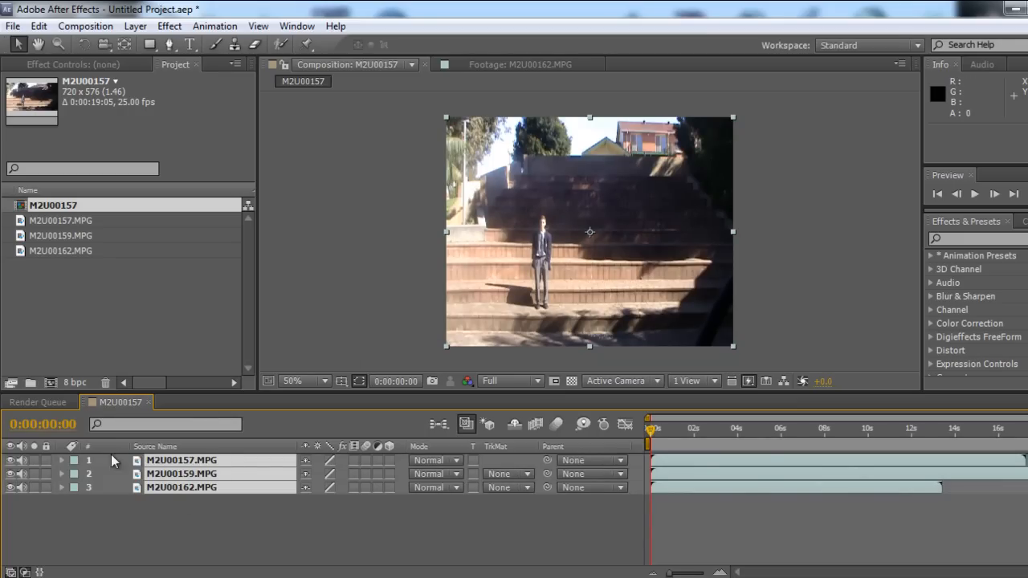
left_click(498, 534)
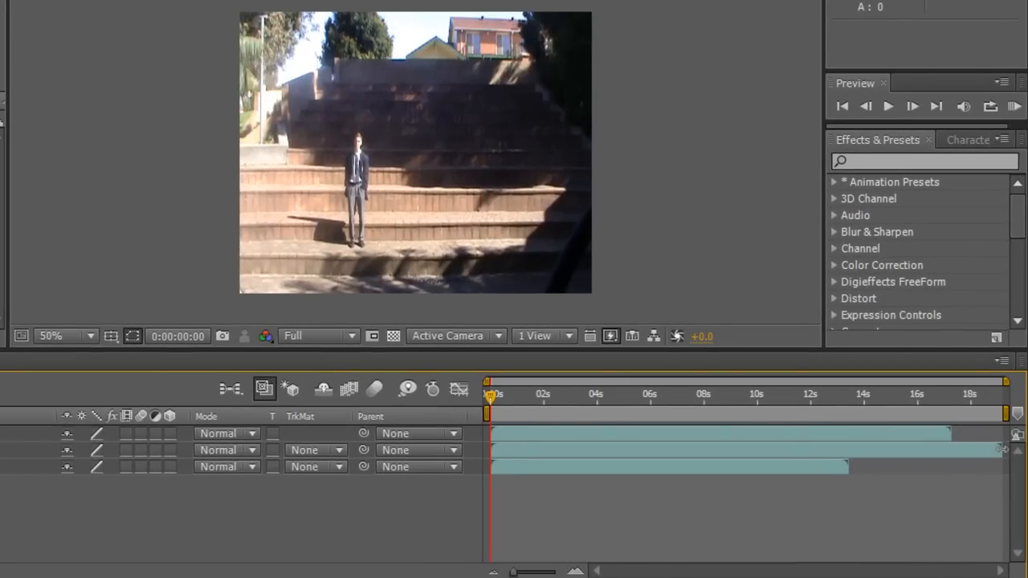
- Trim the ends of the M2U00157.MPG and M2U00159.MPG layers to match the end of the shortest layer, M2U00162.MPG
mouse_move(489, 394)
left_mouse_down()
mouse_move(751, 414)
mouse_move(488, 415)
left_mouse_up()
left_click_drag(955, 437, 852, 440)
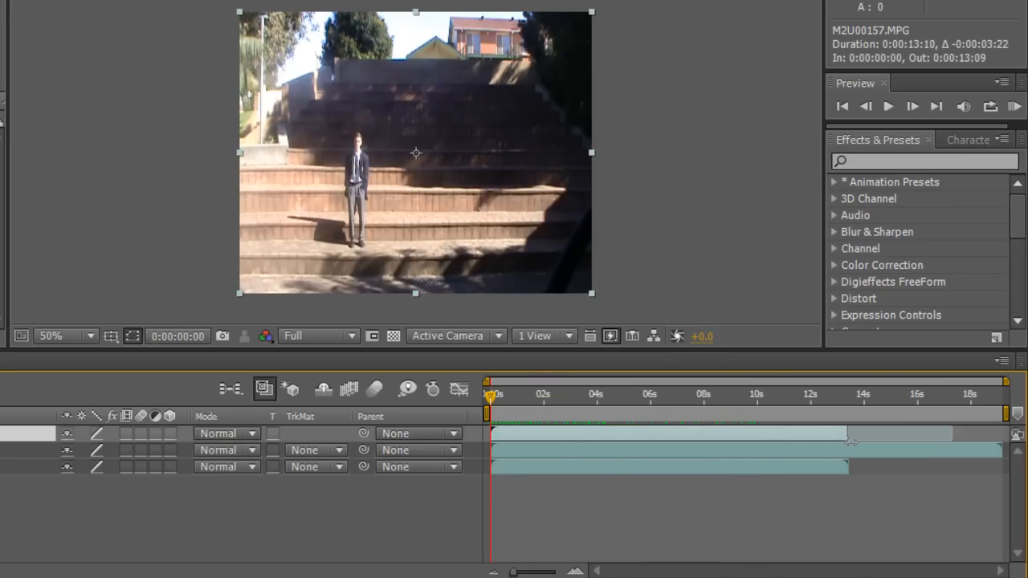
left_click_drag(1001, 452, 850, 460)
left_click(859, 457)
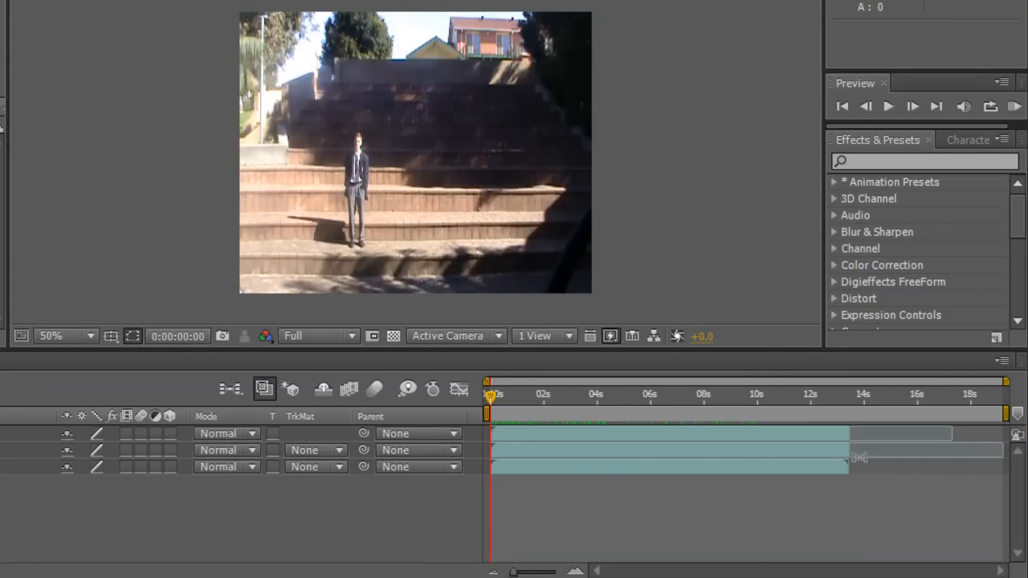
left_click_drag(498, 392, 446, 433)
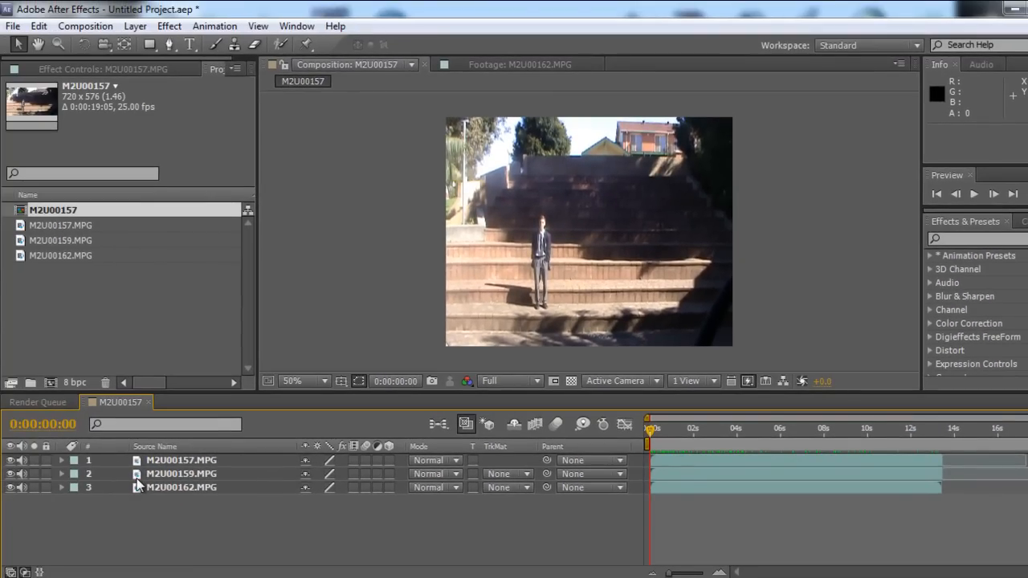
- Hide the M2U00162.MPG and M2U00159.MPG layers, leaving only M2U00157.MPG visible
left_click(164, 491)
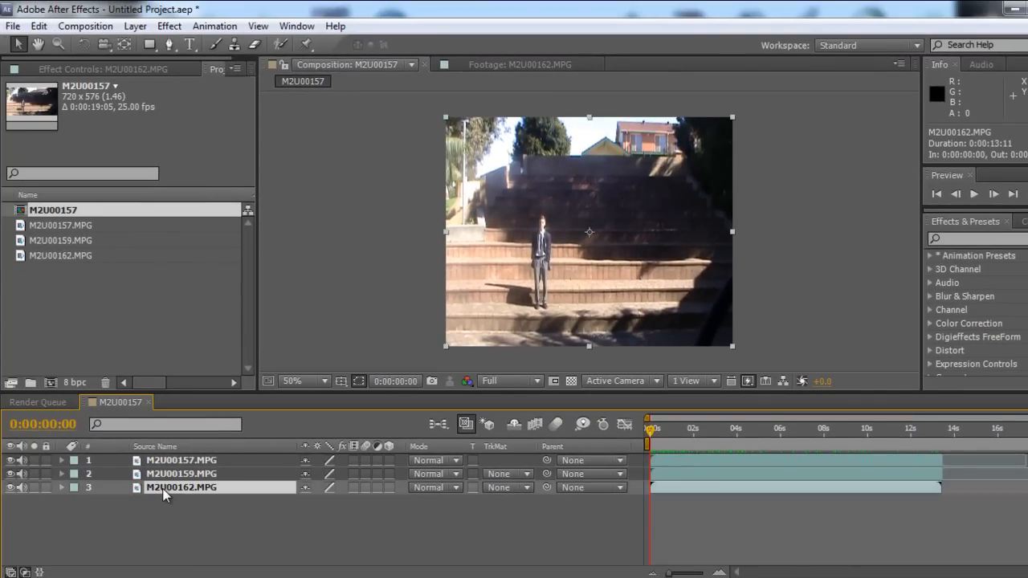
left_click(214, 475)
left_click(216, 462)
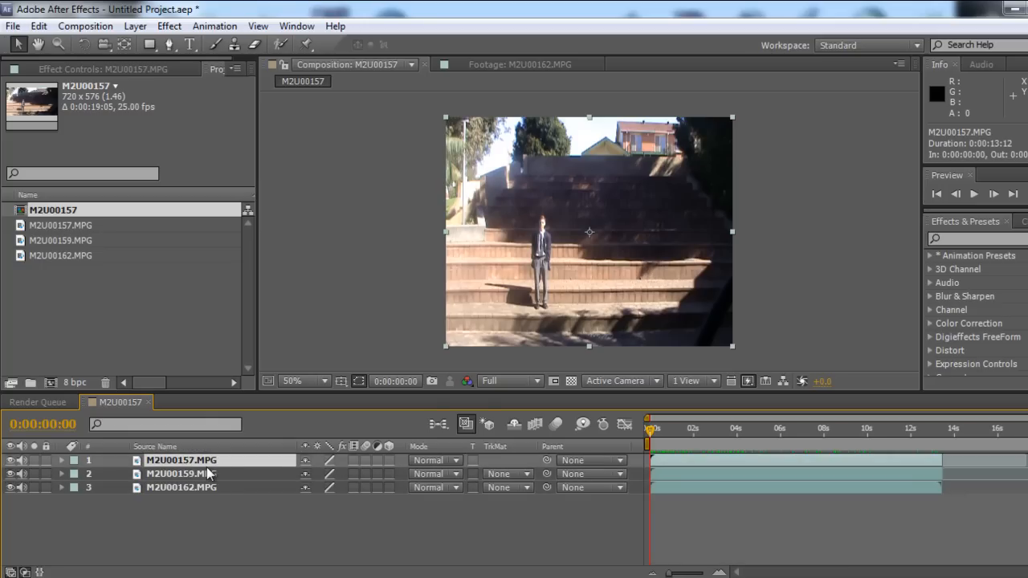
left_click(202, 475)
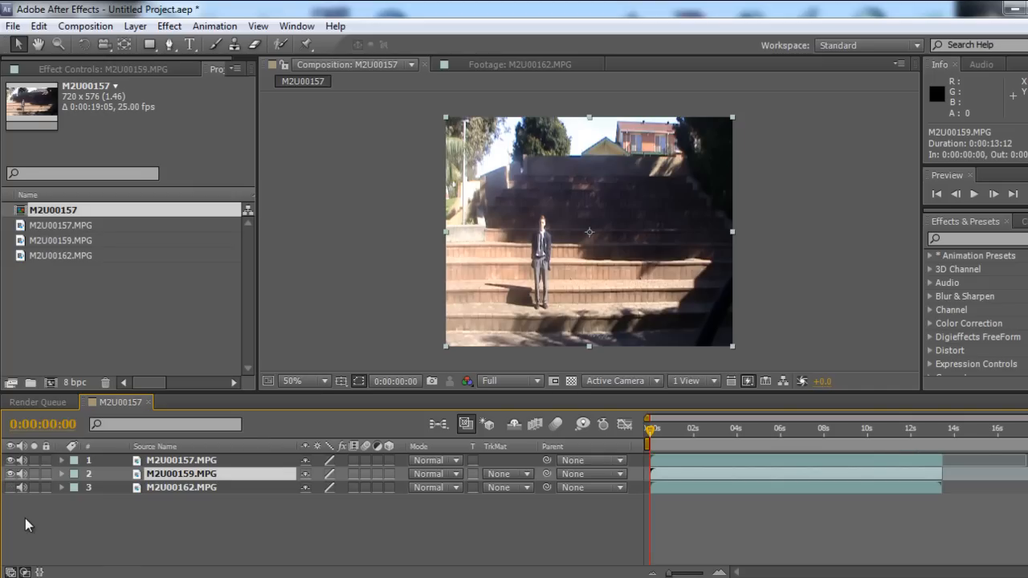
left_click(10, 474)
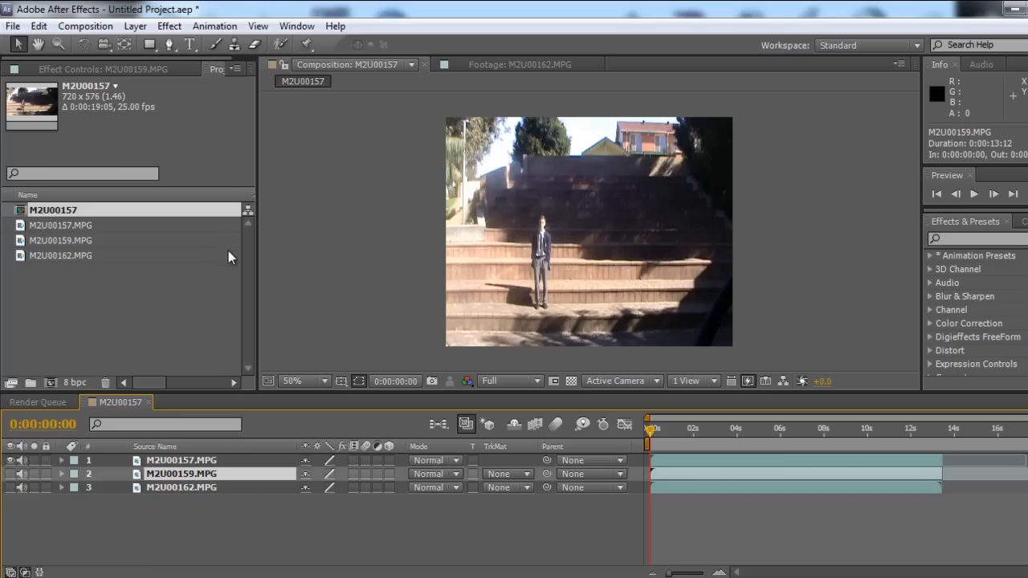
- Draw a closed six-point Pen mask around the standing person on the M2U00157.MPG layer, extending above and below the frame
left_click(184, 462)
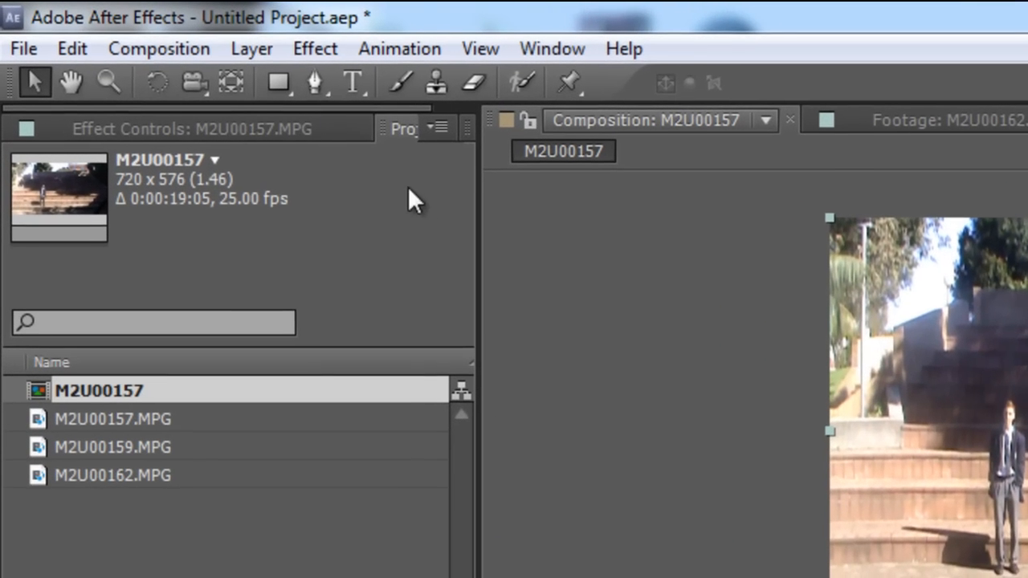
left_click(317, 83)
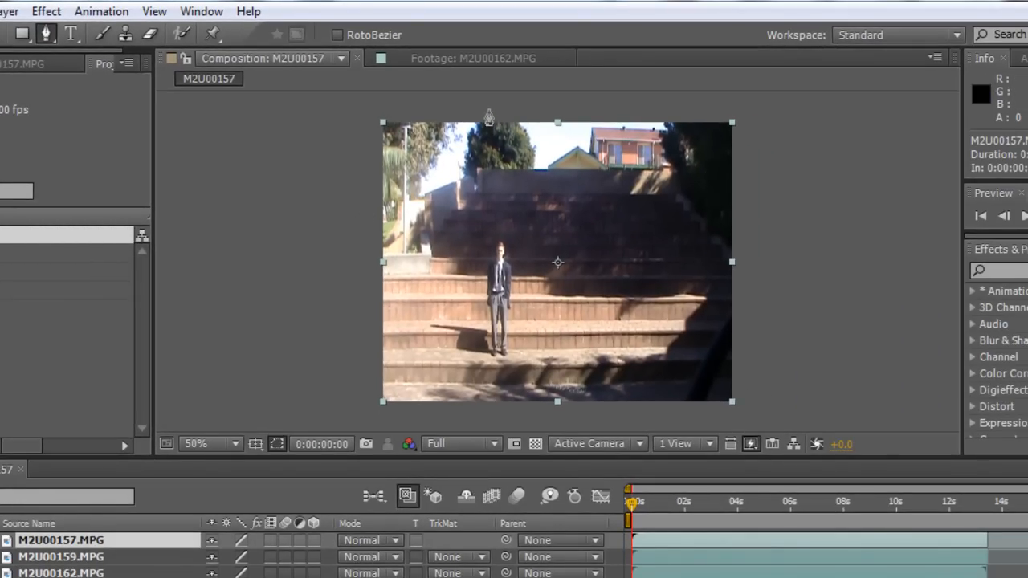
left_click(488, 107)
left_click(465, 245)
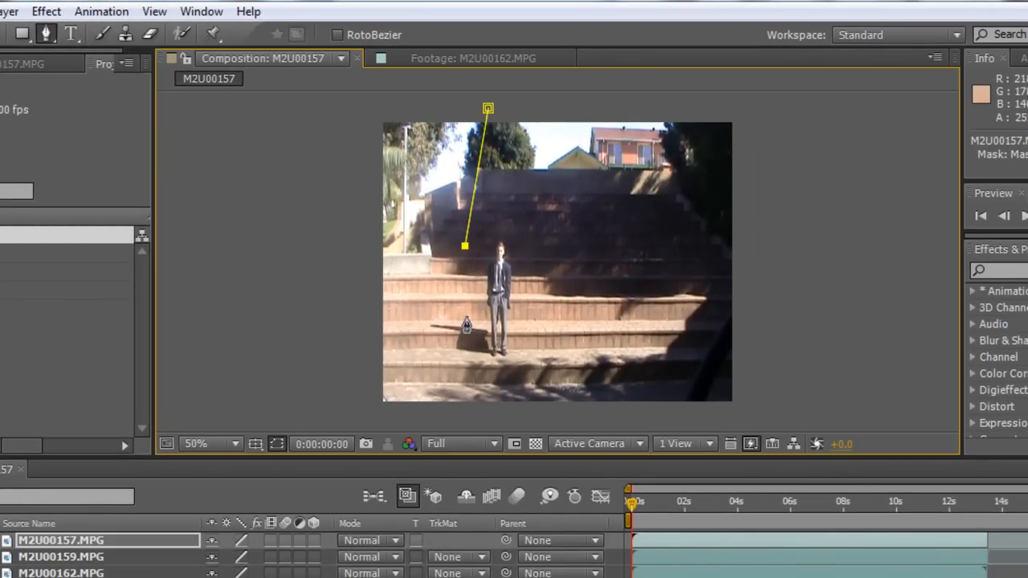
left_click(462, 371)
left_click(490, 416)
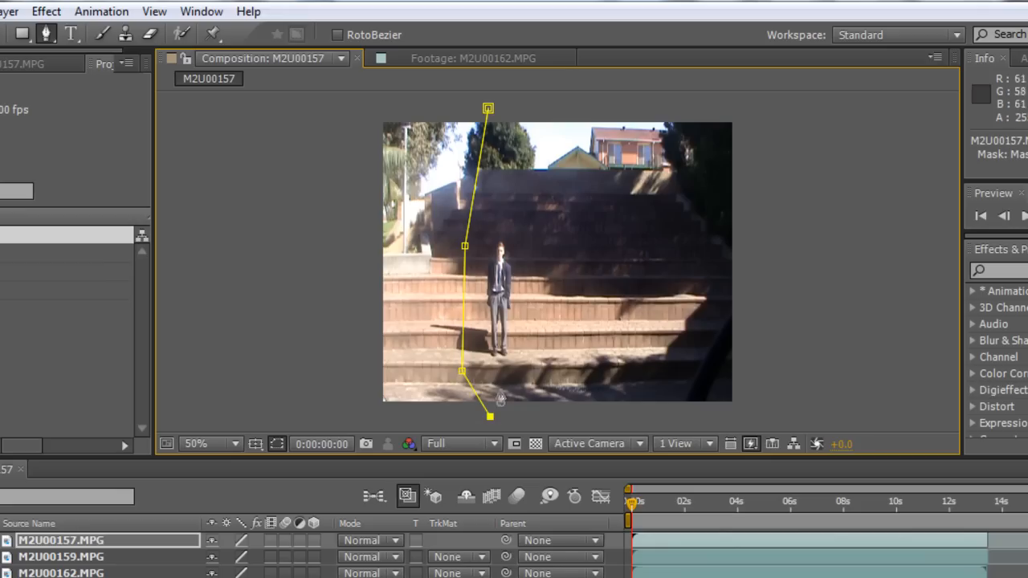
left_click(530, 361)
left_click(533, 290)
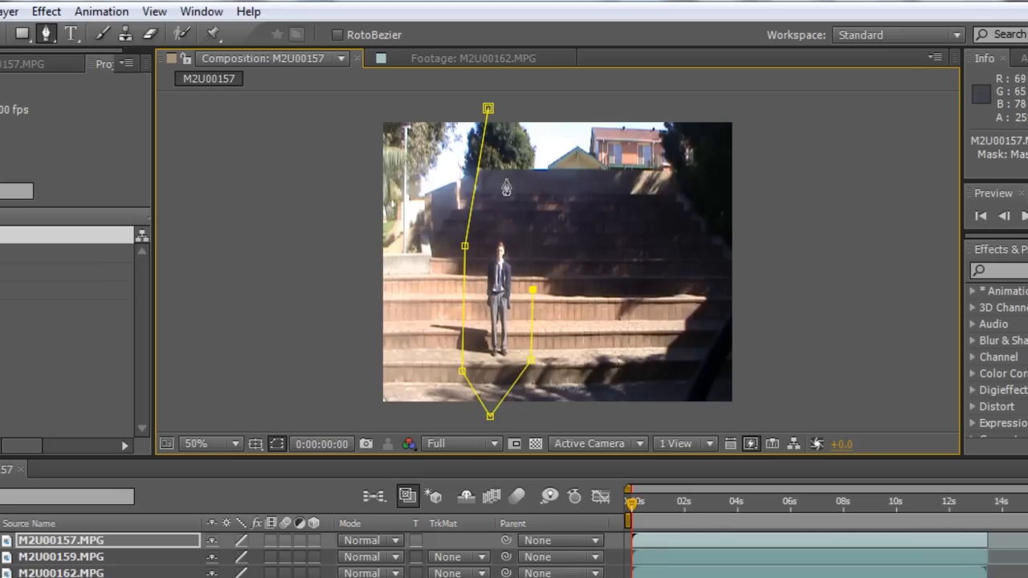
left_click(488, 108)
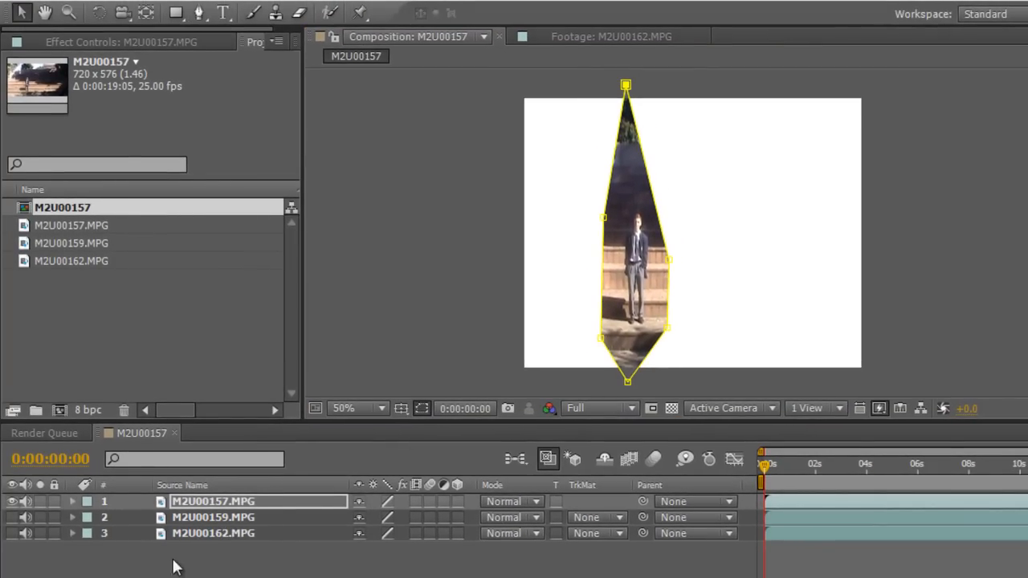
- Hide the M2U00157.MPG layer, show M2U00159.MPG, and check the first layer's mask outline against that footage
left_click(13, 502)
left_click(197, 519)
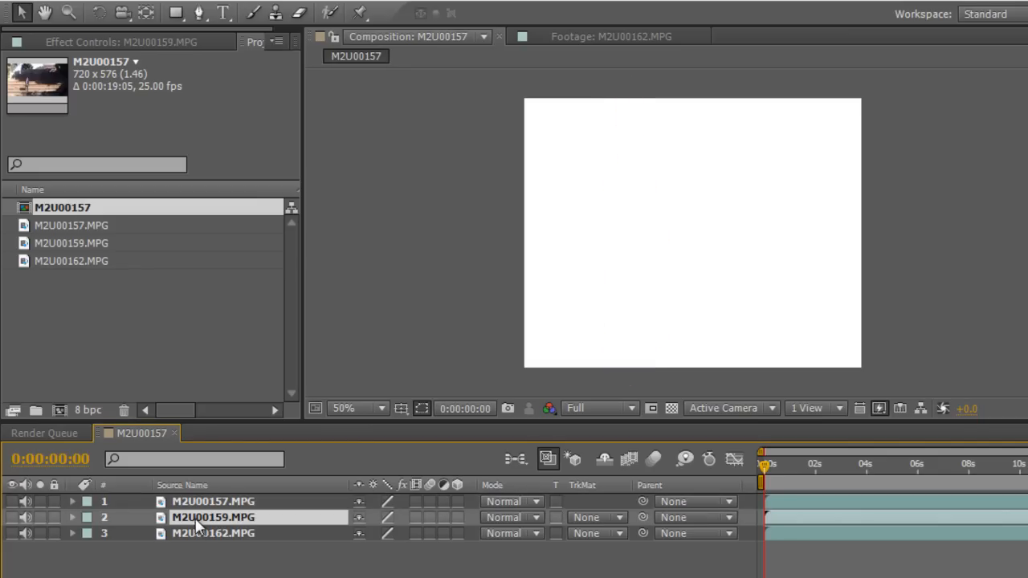
left_click(12, 518)
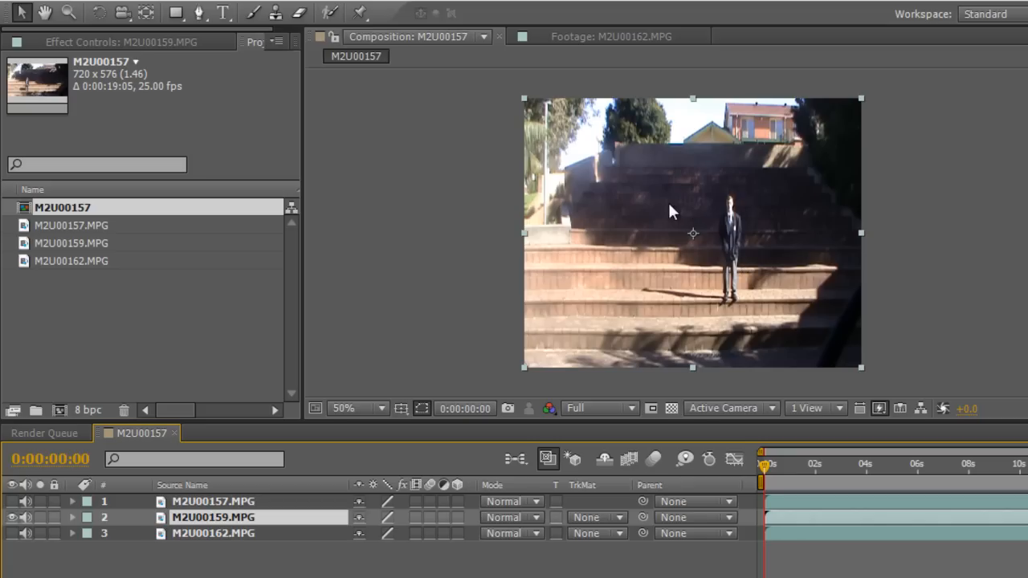
left_click(229, 502)
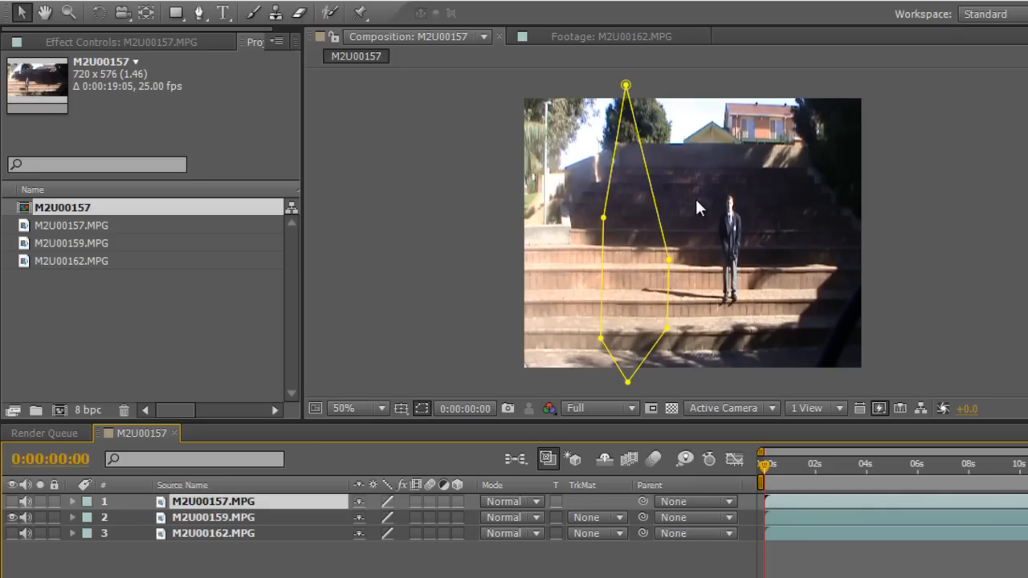
- Draw a closed six-point Pen mask around the standing person on the M2U00159.MPG layer, extending above and below the frame
left_click(199, 518)
left_click(199, 13)
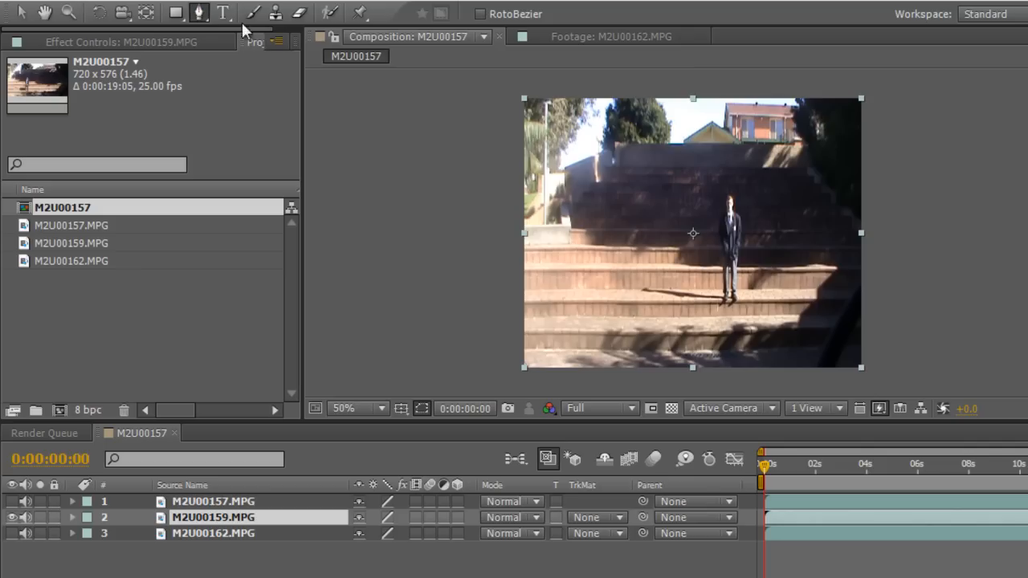
left_click(722, 84)
left_click(695, 213)
left_click(713, 349)
left_click(729, 379)
left_click(768, 320)
left_click(773, 198)
left_click(721, 83)
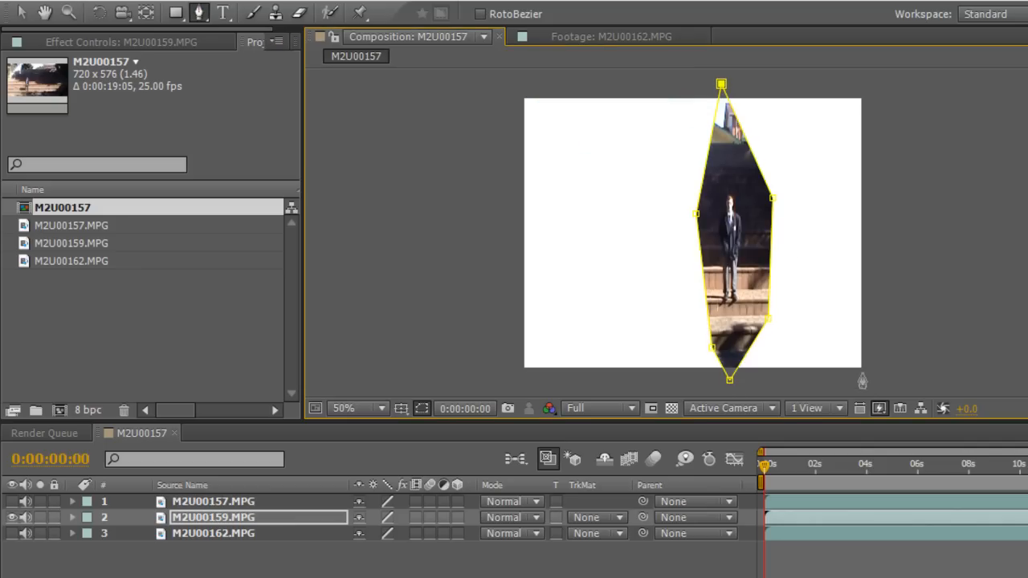
- Switch to the Selection tool and show the M2U00157.MPG and M2U00162.MPG layers again
left_click(21, 12)
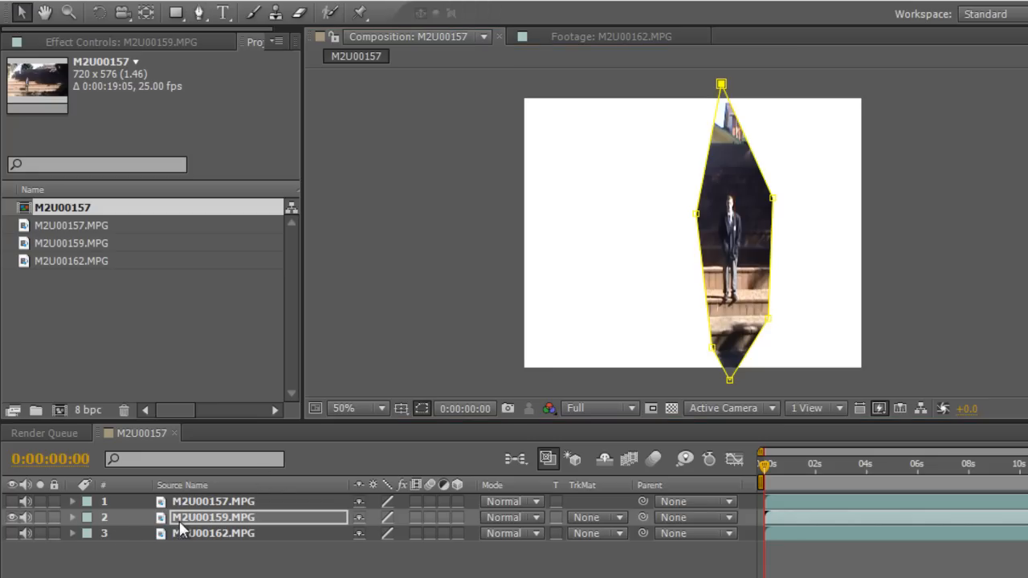
left_click(12, 501)
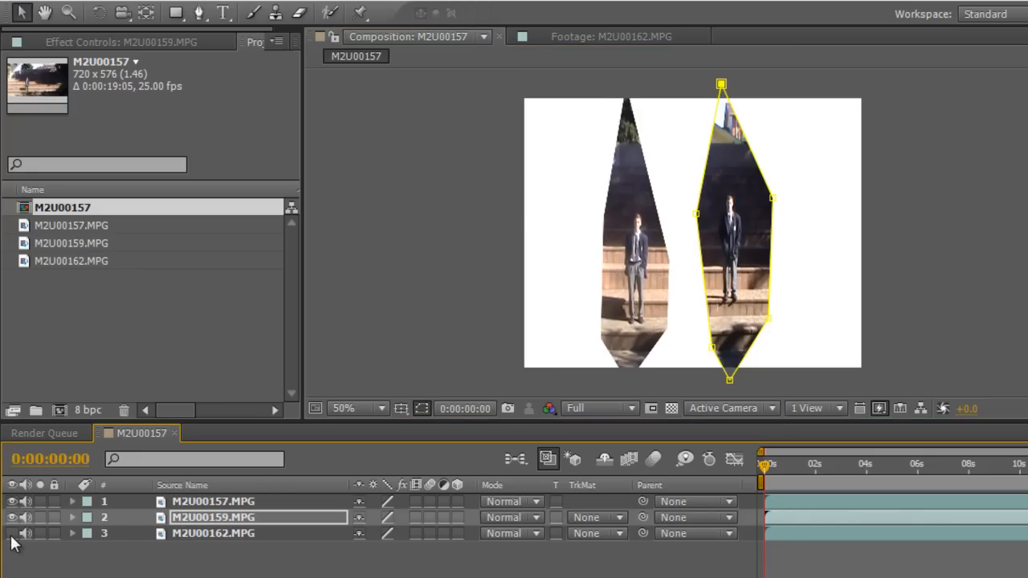
left_click(12, 533)
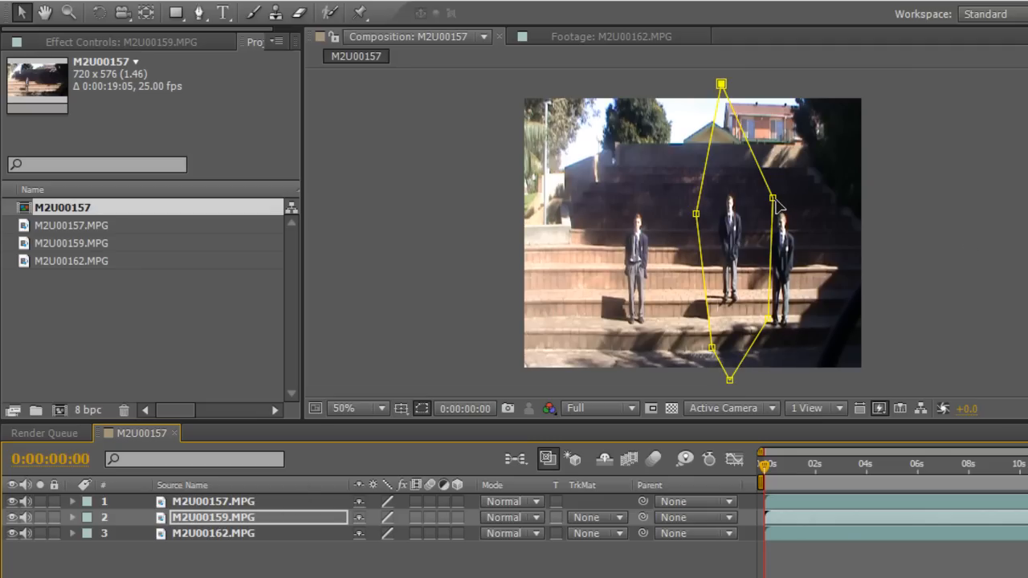
- Tighten the M2U00159.MPG mask by moving its top, bottom and right-hand points inward, away from the neighbouring person
left_click_drag(773, 198, 757, 196)
left_click_drag(730, 382, 724, 370)
left_click_drag(772, 323, 752, 326)
left_click_drag(759, 199, 753, 199)
left_click_drag(724, 90, 724, 99)
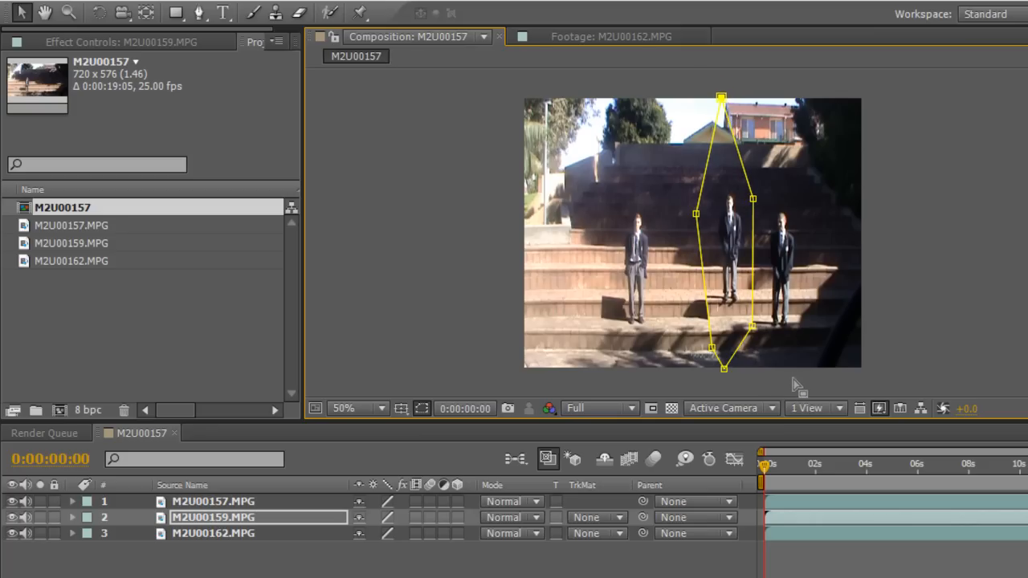
left_click(476, 223)
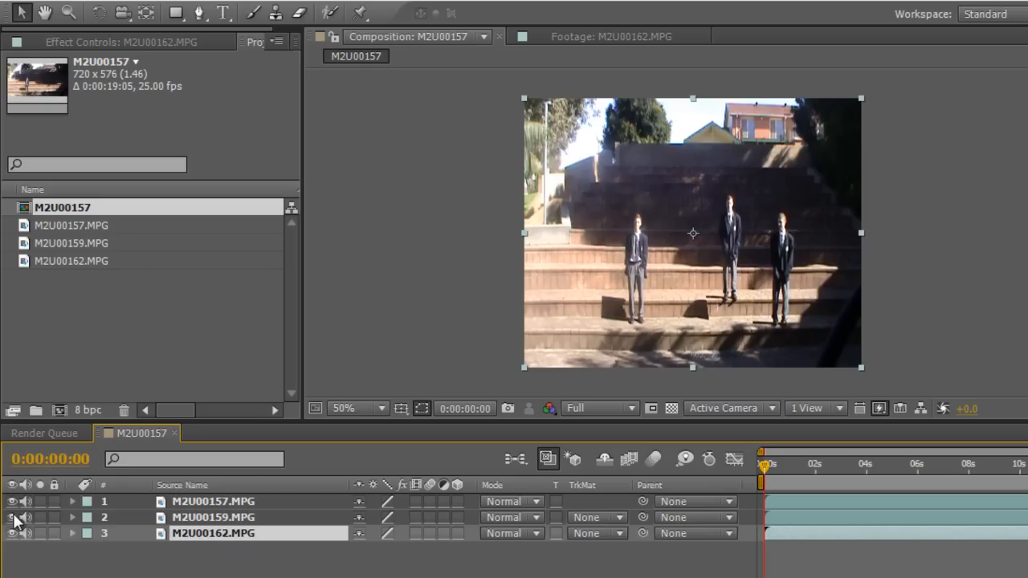
- Hide the two masked layers to examine the M2U00162.MPG background alone, and show both layers again
left_click_drag(12, 517, 11, 501)
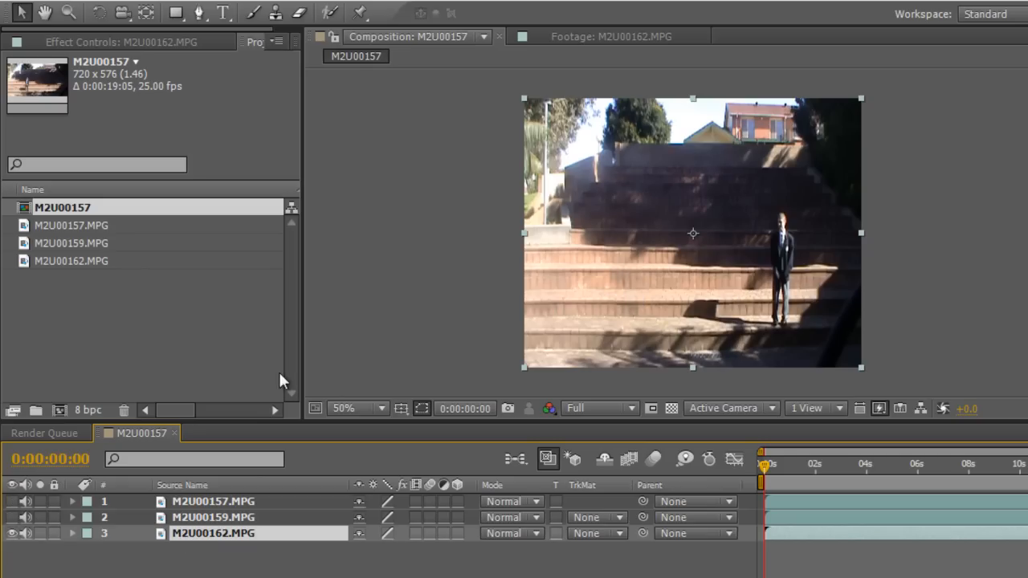
left_click(11, 517)
left_click(11, 501)
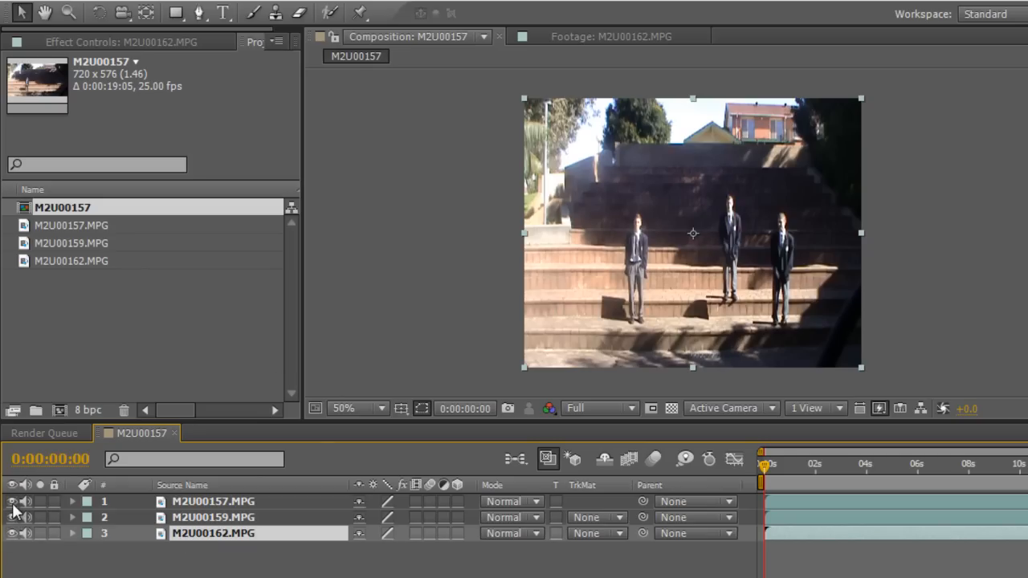
- Hide and reshow the M2U00162.MPG background, and inspect the mask edges around the legs and shadows at 200% magnification
left_click(11, 534)
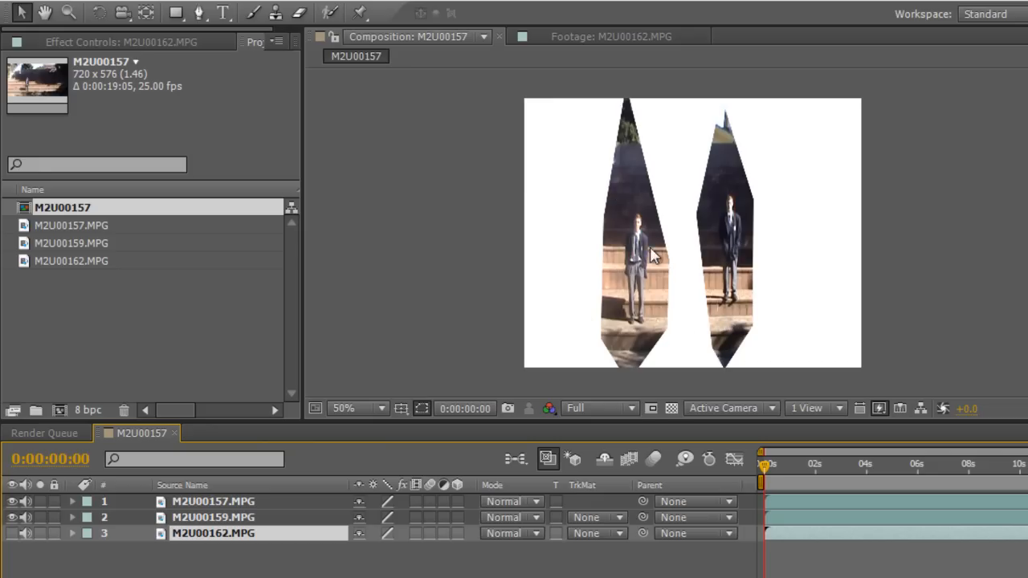
left_click(11, 534)
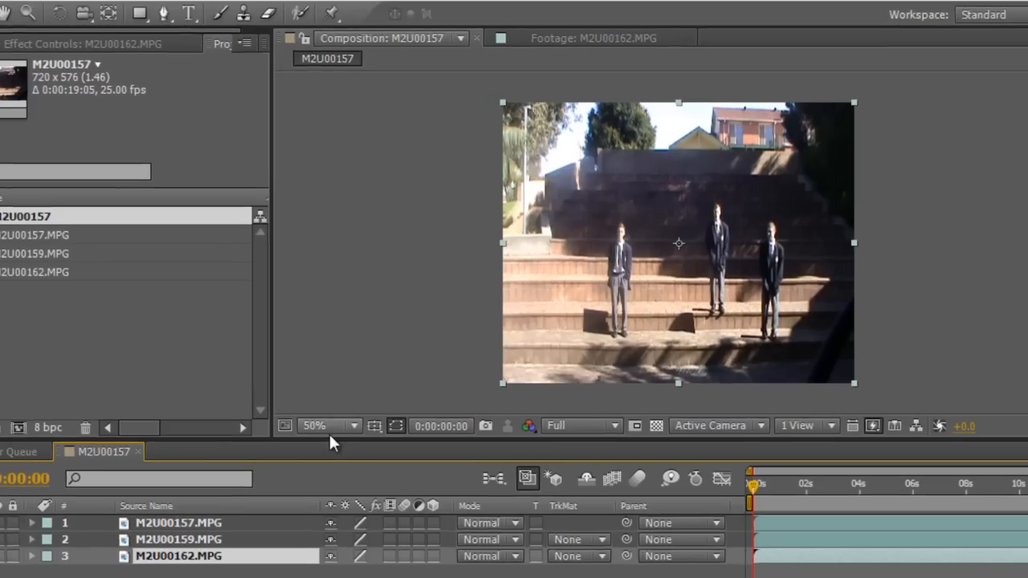
key("period")
key("period")
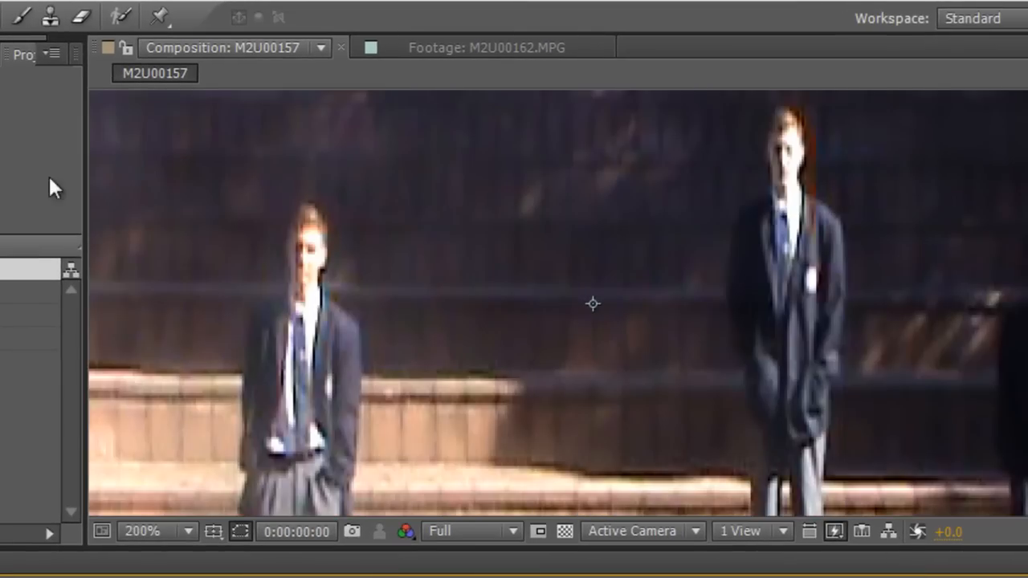
key("space")
left_click_drag(506, 421, 507, 150)
left_click_drag(511, 384, 530, 244)
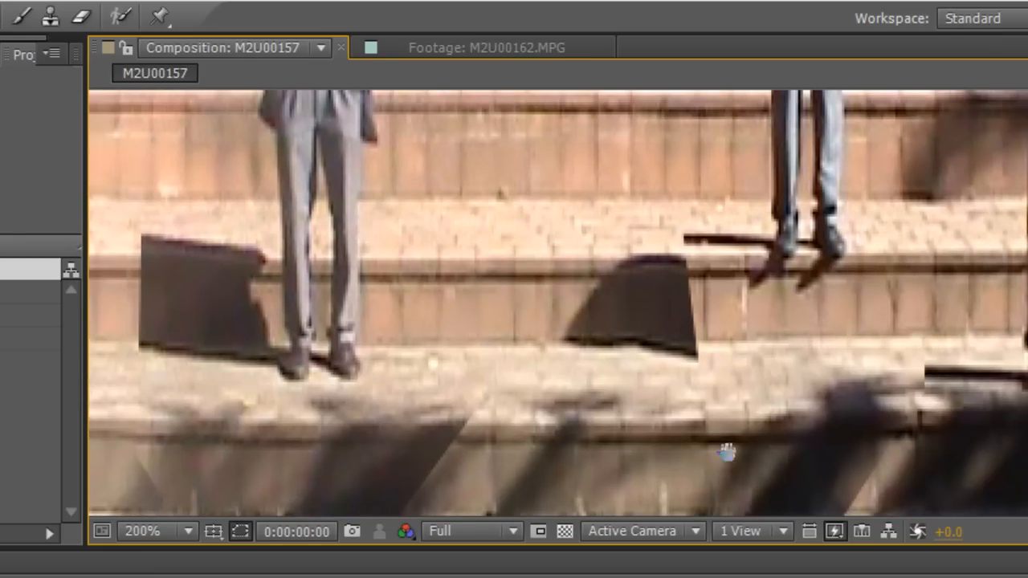
left_click_drag(466, 339, 610, 214)
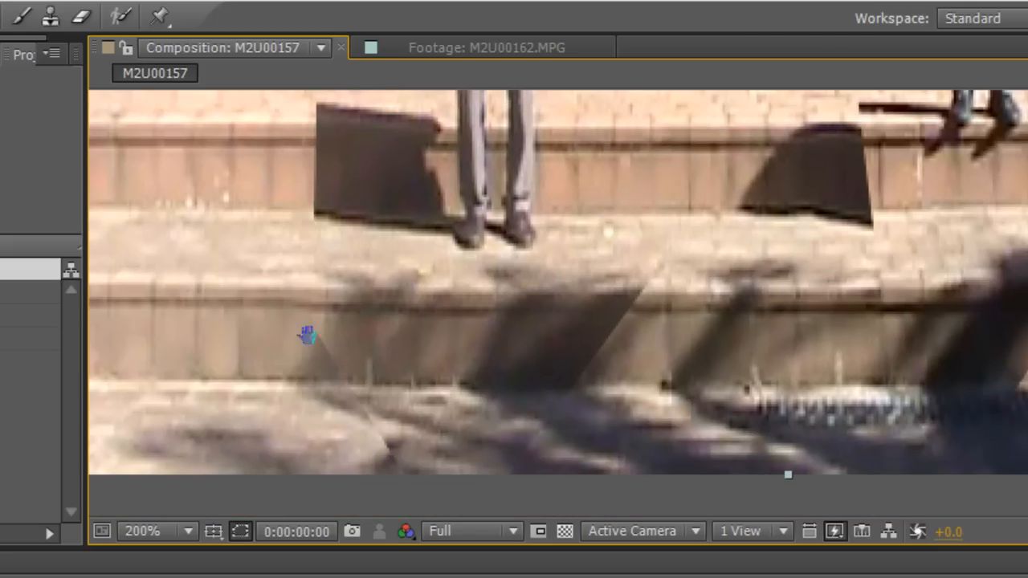
left_click_drag(496, 207, 474, 332)
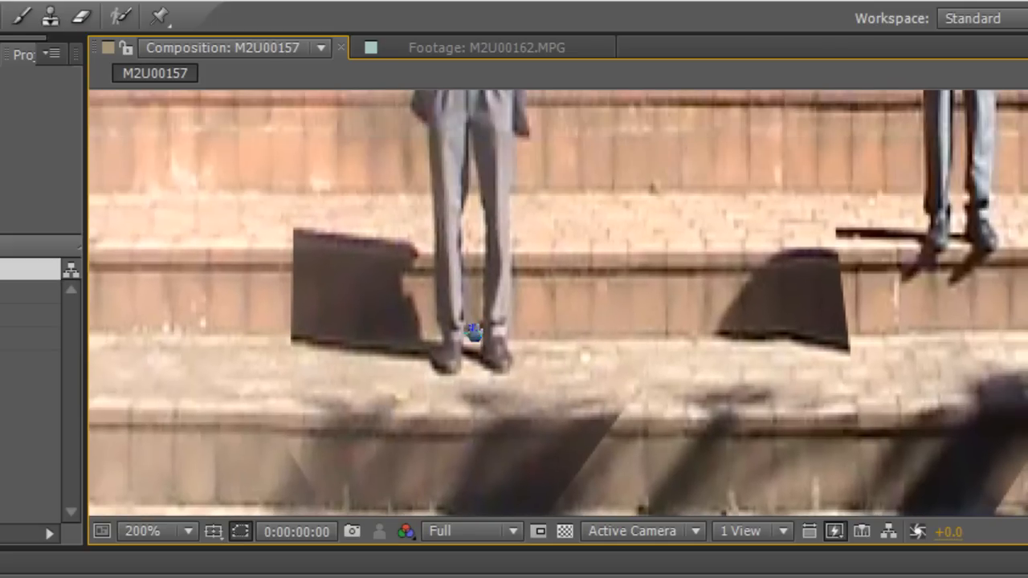
scroll(470, 331, "down", 2)
left_click_drag(634, 263, 619, 356)
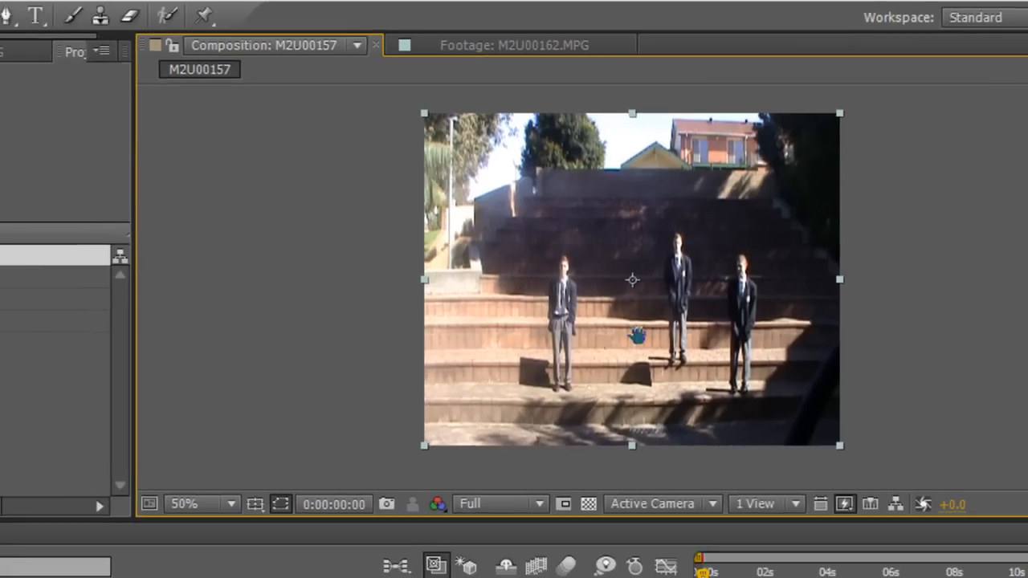
- Enable Mask Feather keyframing for Mask 1 on the M2U00157.MPG layer and set the feather to 16 pixels
left_click(21, 16)
left_click(73, 501)
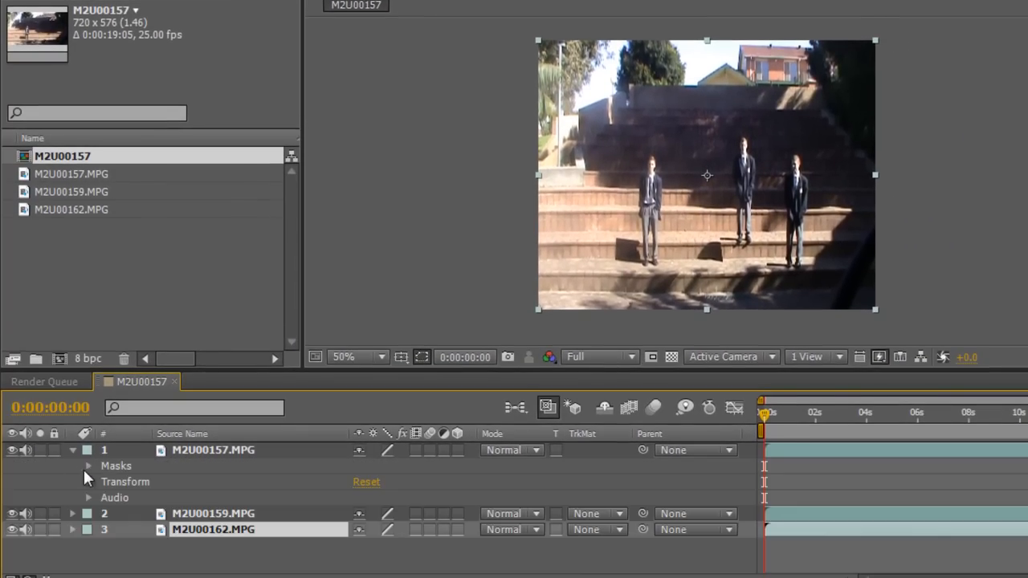
left_click(89, 466)
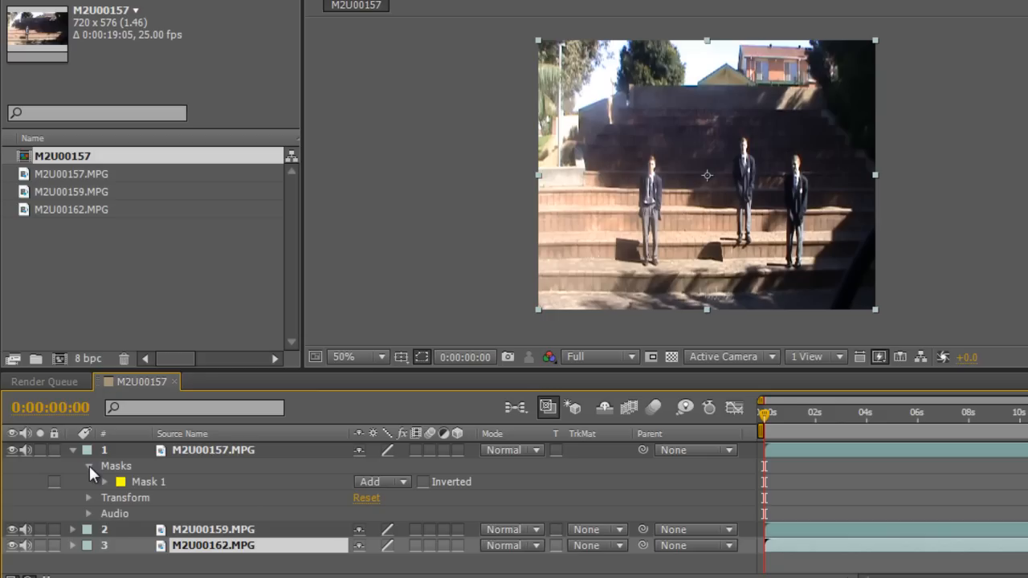
left_click(103, 483)
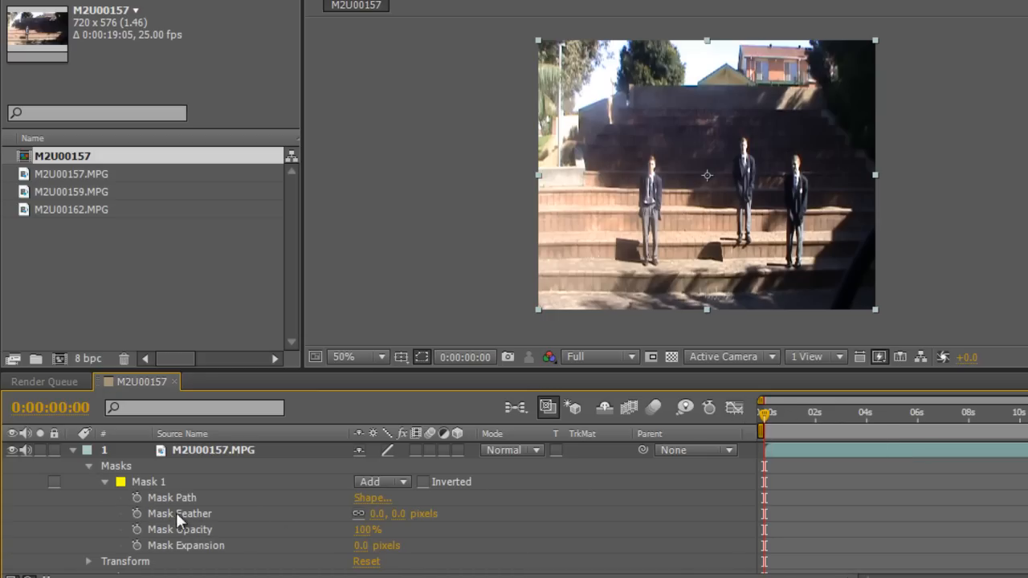
left_click(137, 514)
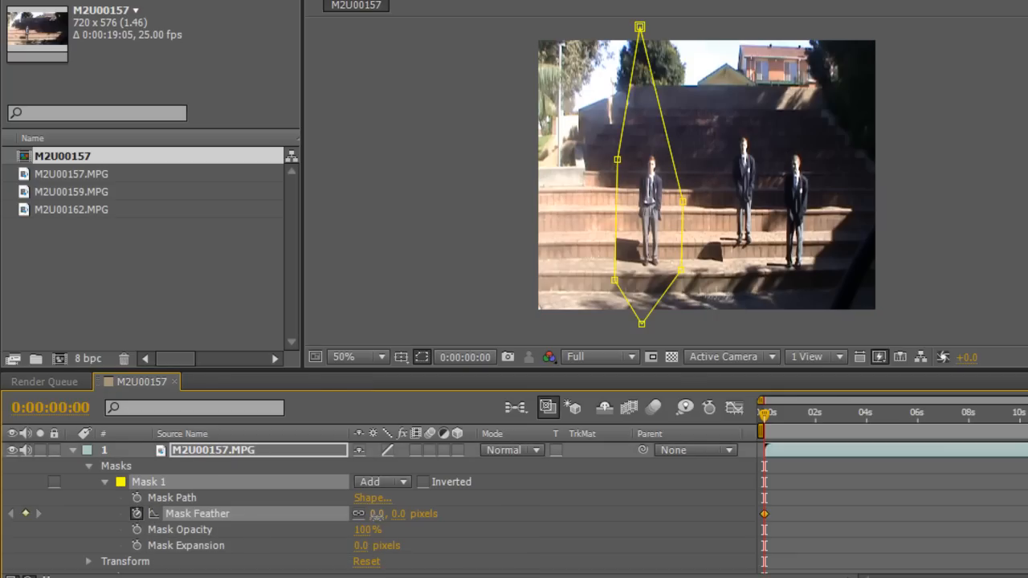
left_click_drag(379, 517, 389, 517)
- Increase the M2U00157.MPG mask's feather to 70 pixels while checking the shadow edge at 200%, and collapse the layer's properties
left_click(386, 358)
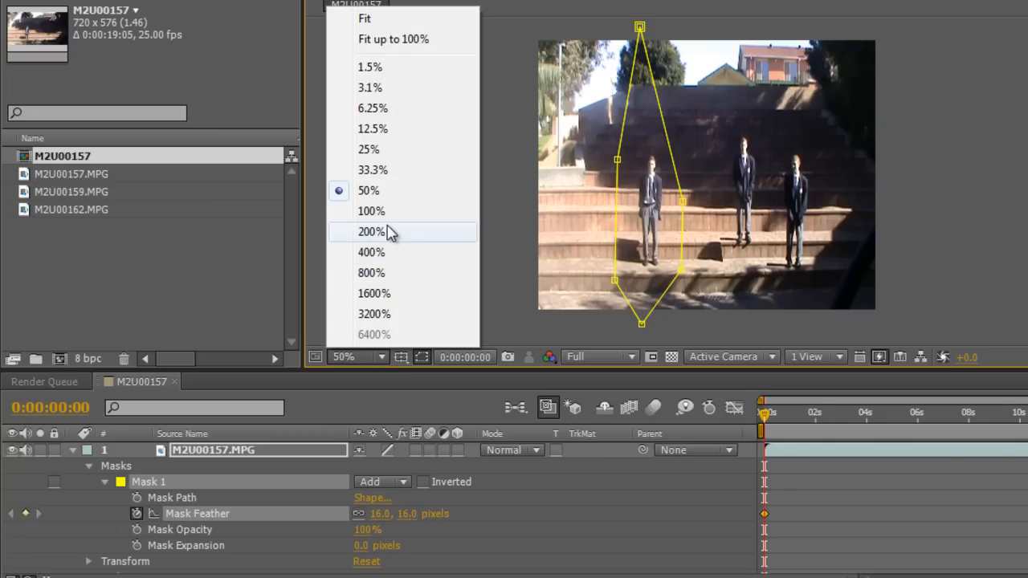
left_click(378, 232)
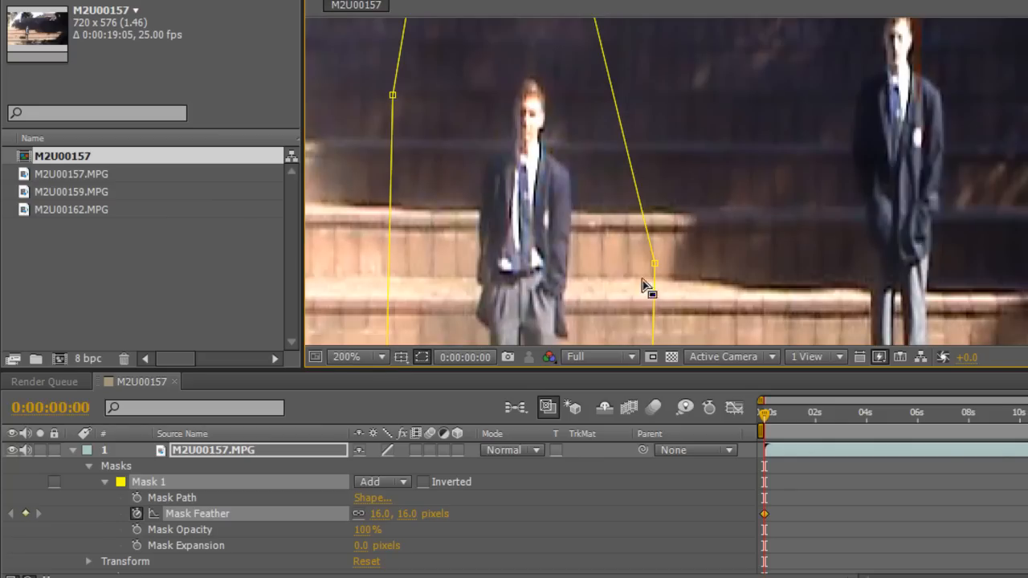
left_click_drag(649, 276, 723, 91)
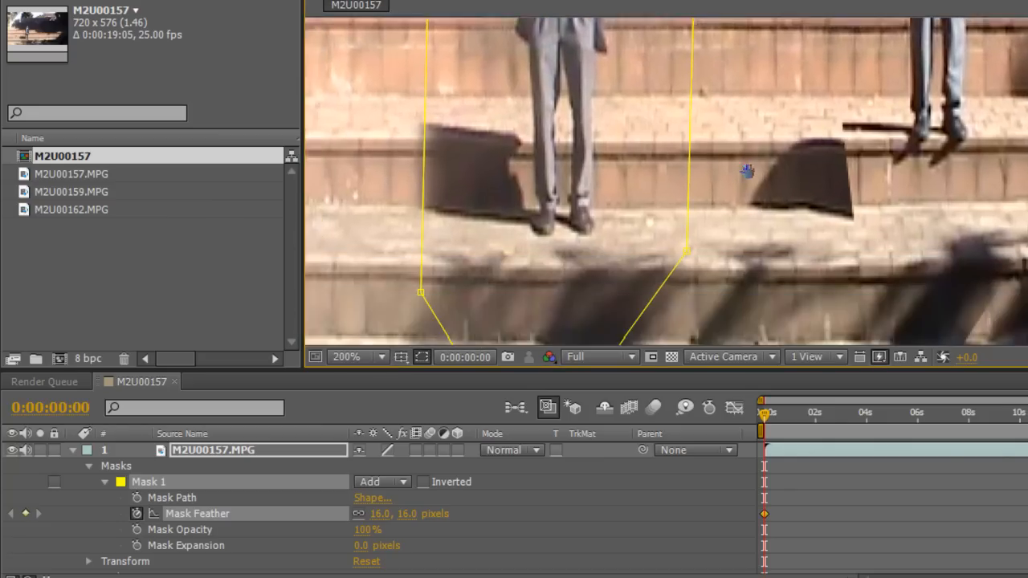
left_click_drag(748, 171, 753, 152)
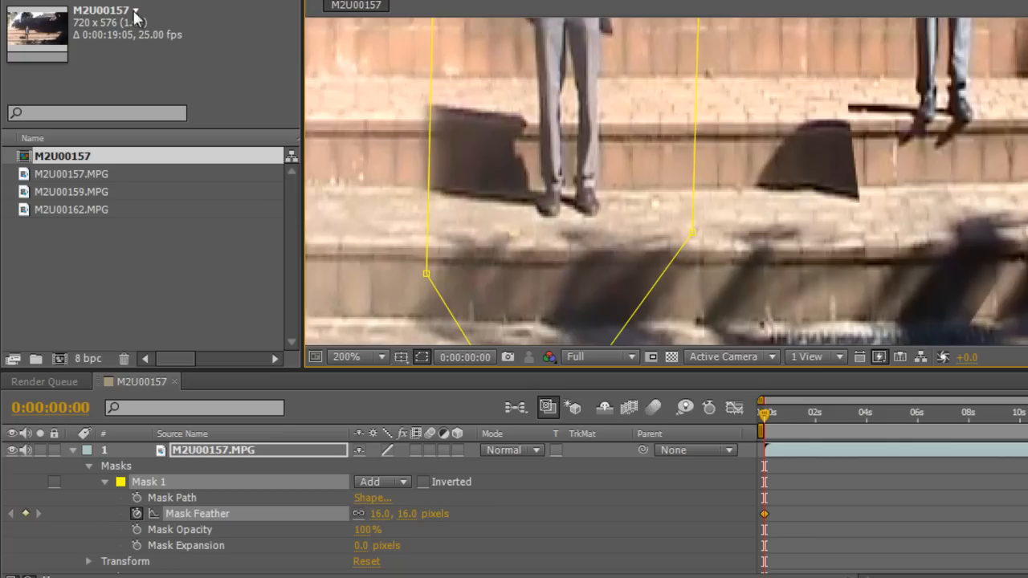
left_click_drag(384, 515, 457, 516)
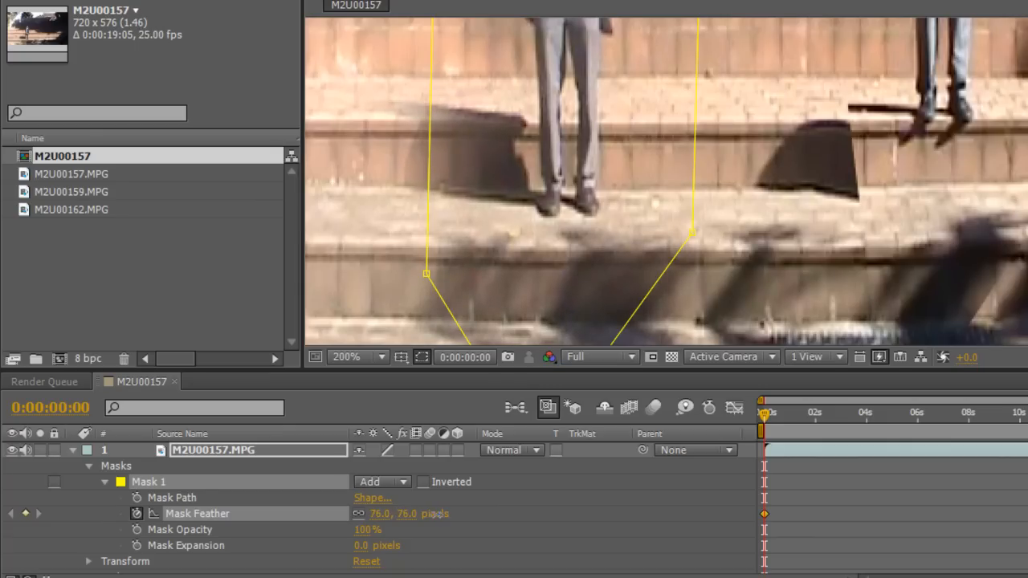
left_click_drag(430, 515, 431, 515)
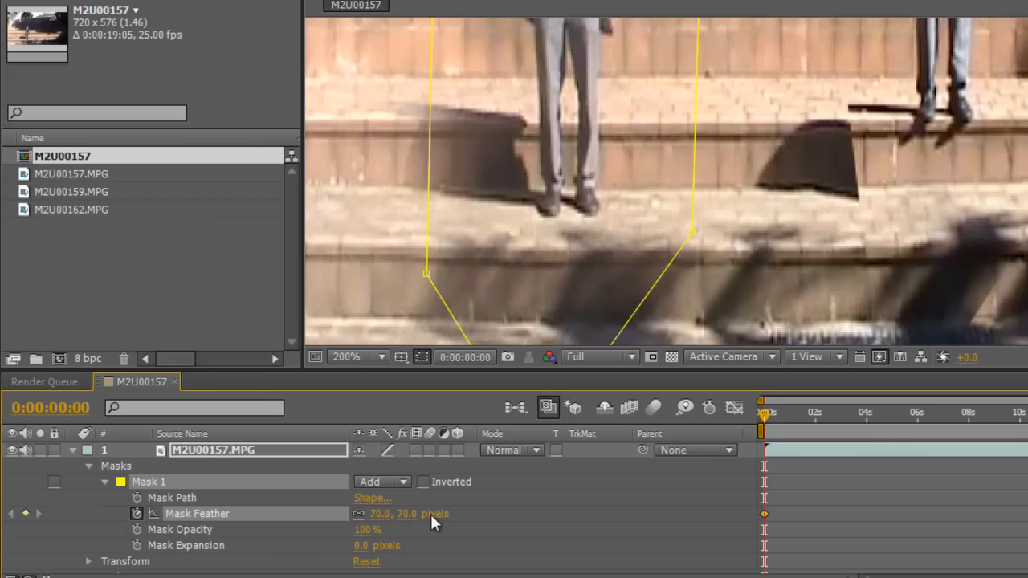
left_click(89, 466)
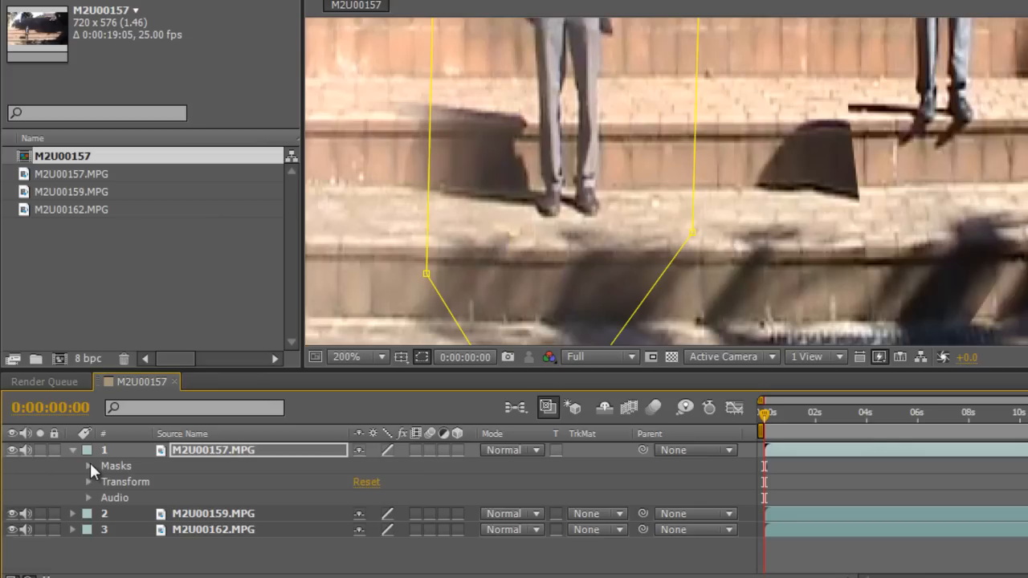
left_click(73, 450)
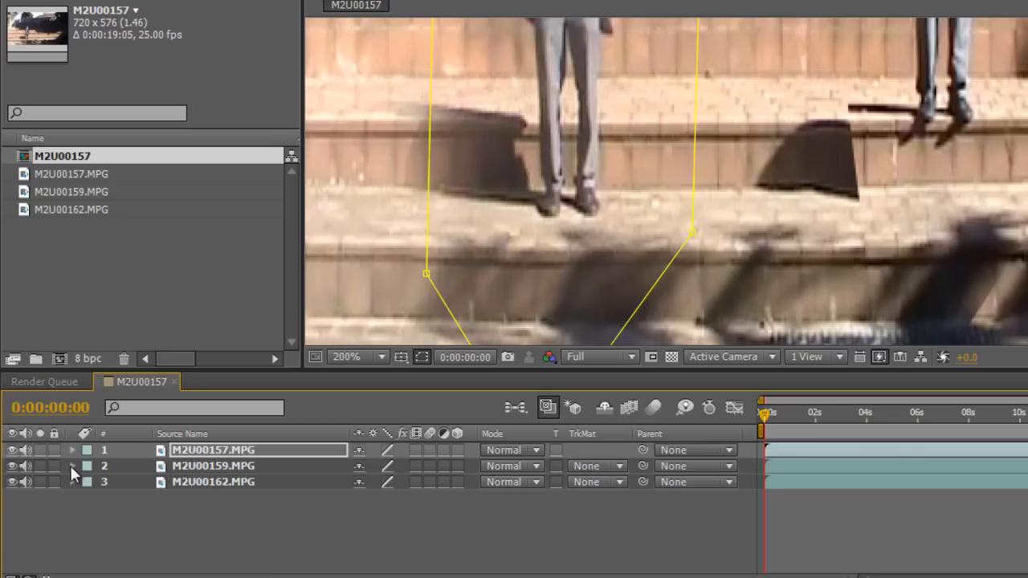
- Enable Mask Feather keyframing for Mask 1 on the M2U00159.MPG layer and set the feather to 70 pixels
left_click(73, 466)
left_click(88, 482)
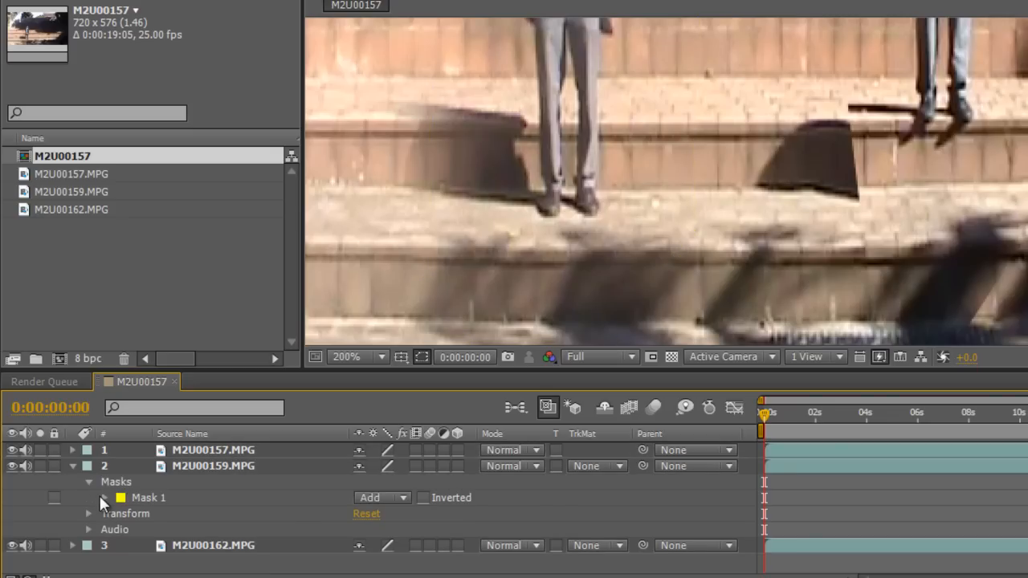
left_click(104, 498)
left_click(137, 530)
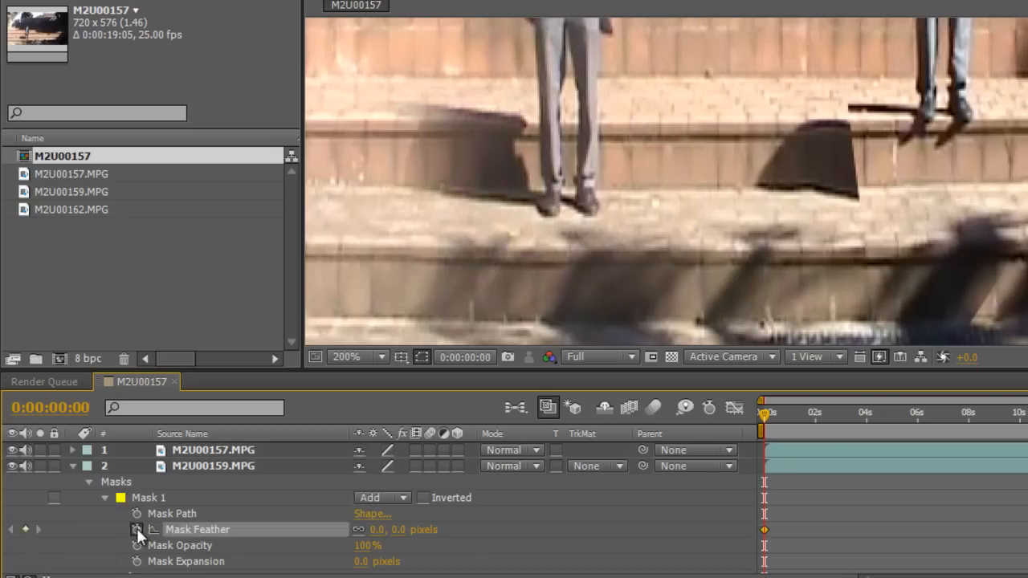
left_click(379, 530)
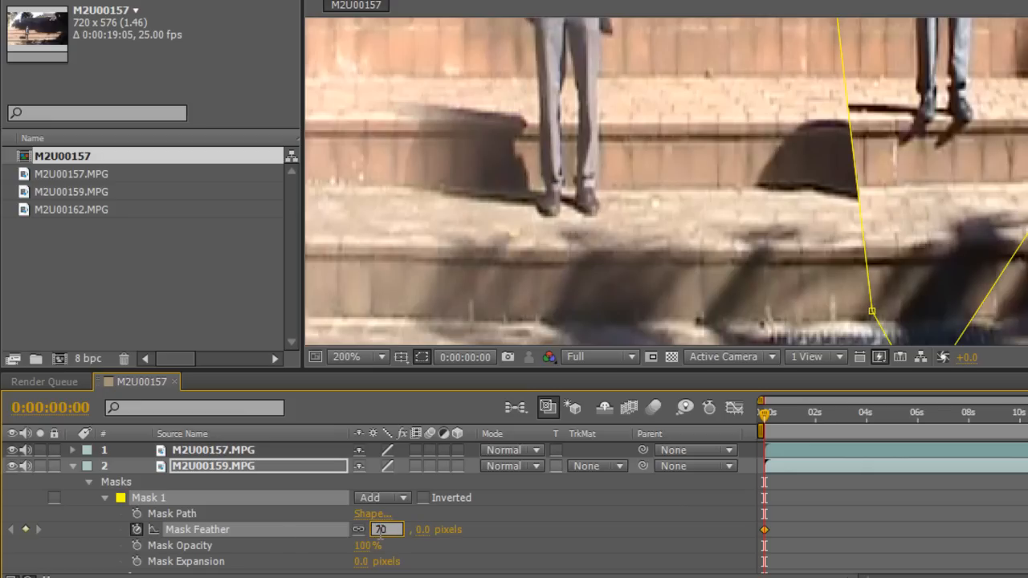
key("Return")
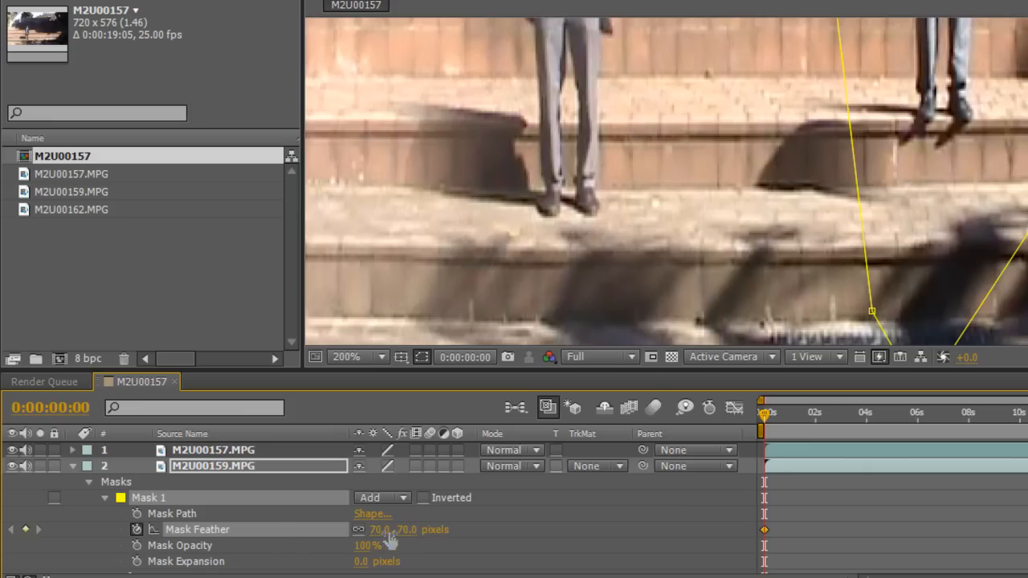
- Preview the feathered composite by scrubbing to about 0:00:07:14 and back to the start, and examine the blended figures enlarged
left_click(381, 357)
left_click(376, 188)
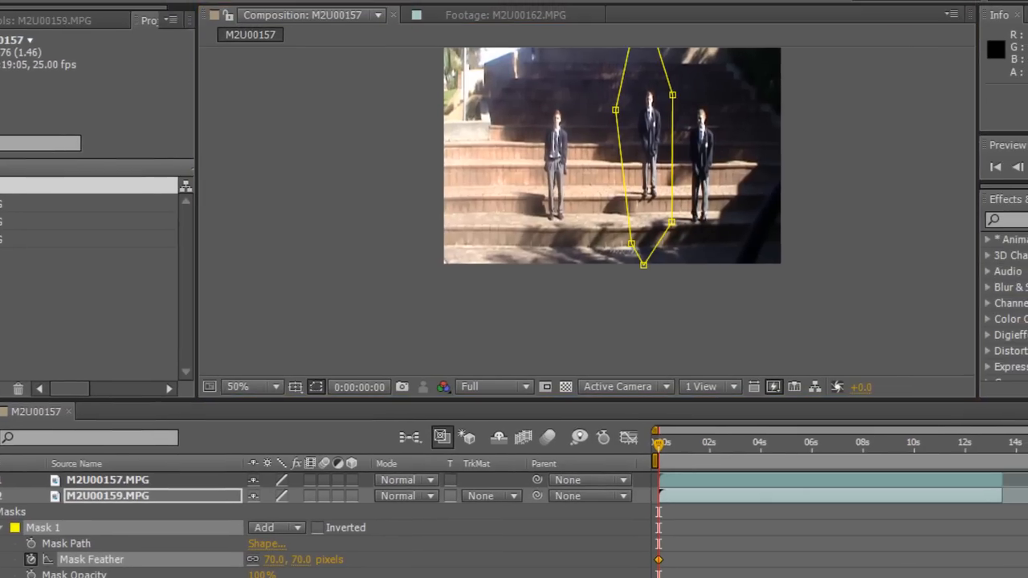
left_click_drag(400, 81, 420, 161)
left_click_drag(315, 190, 303, 186)
left_click_drag(664, 448, 697, 447)
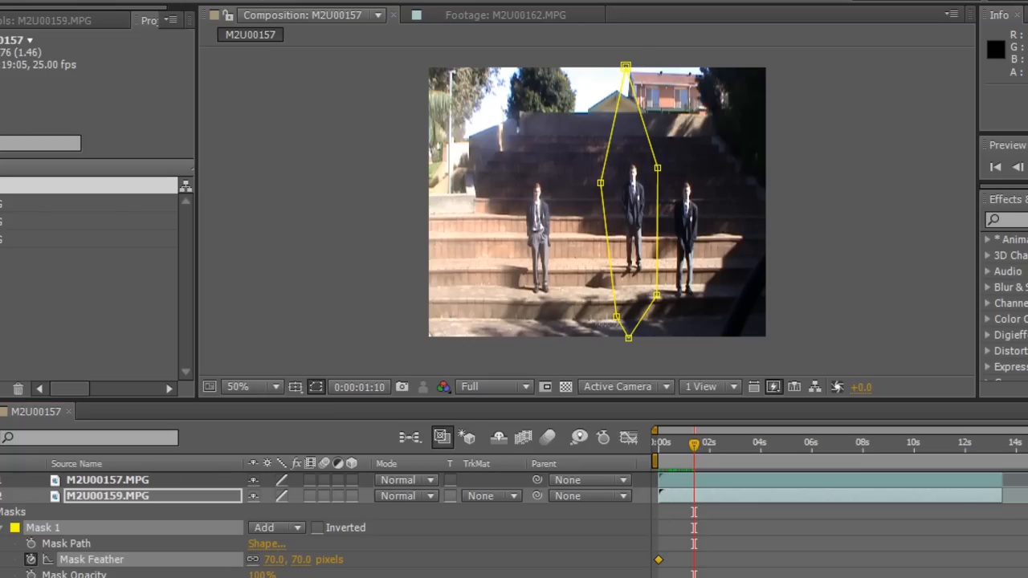
left_click(1, 496)
left_click(157, 530)
left_click_drag(694, 447, 851, 447)
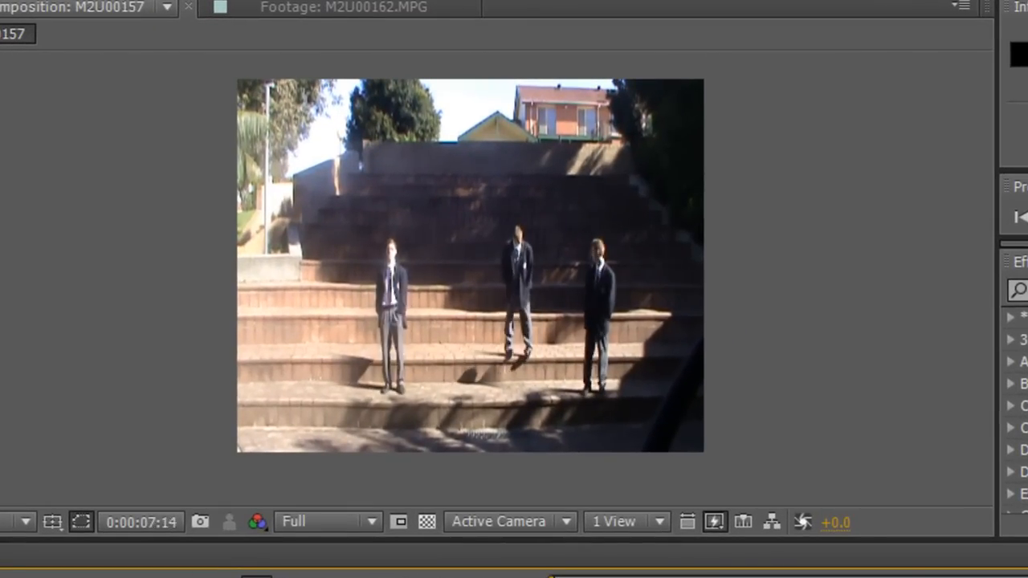
left_click_drag(852, 577, 585, 577)
left_click(26, 522)
left_click(41, 329)
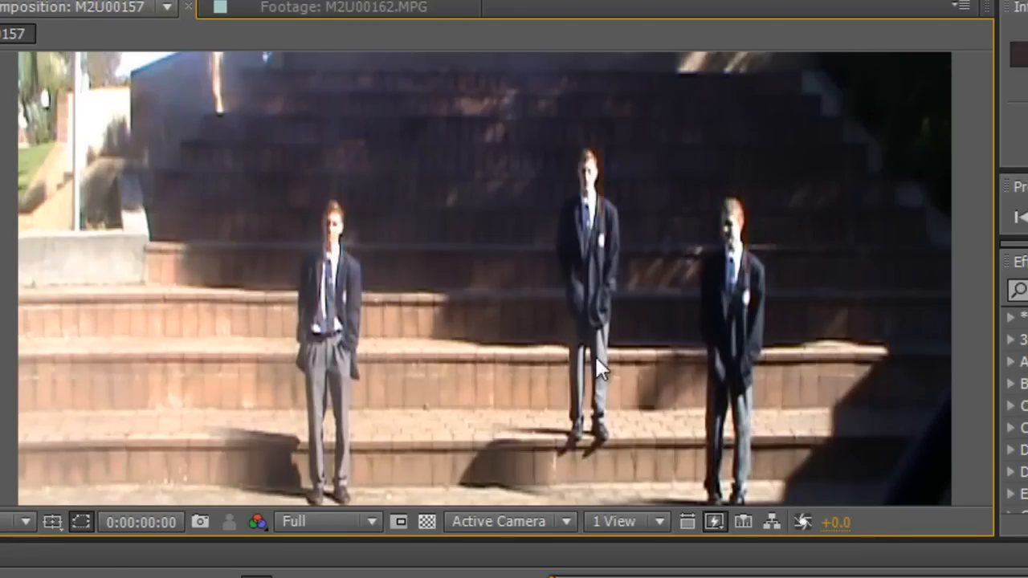